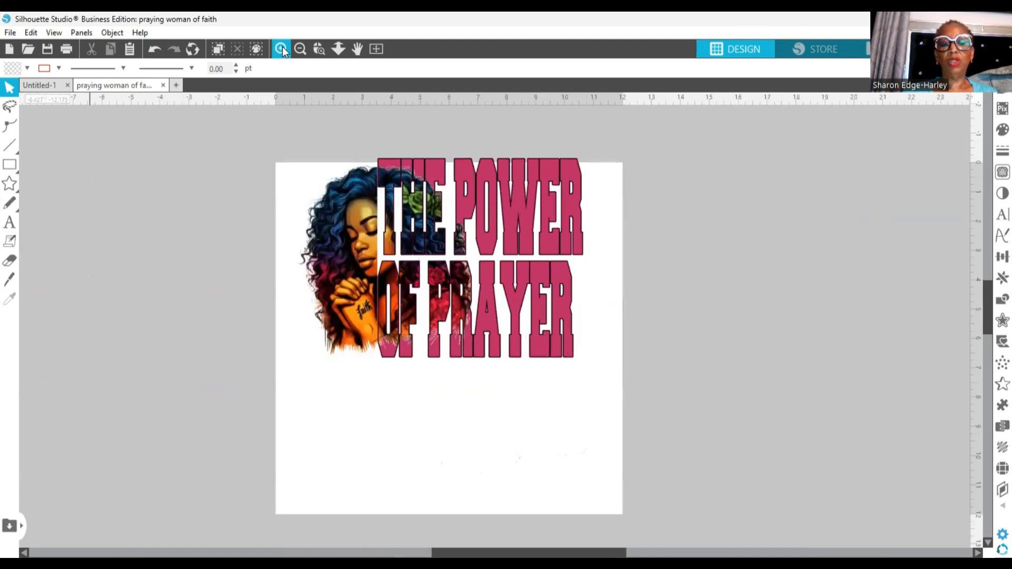
Select the whole sample design, scale it down to about 5.95 in wide and move it toward the page's left edge.
left_click(281, 49)
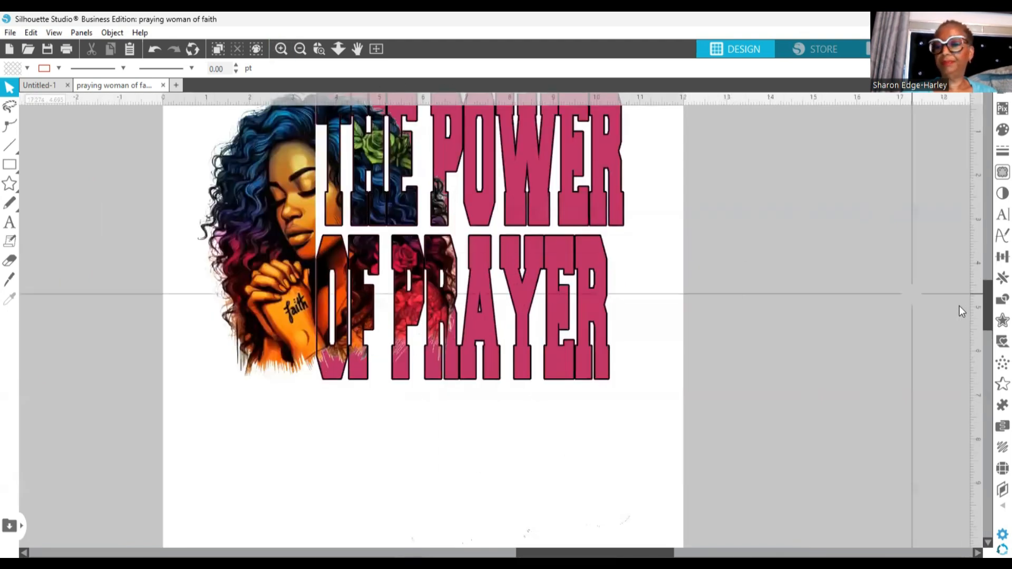
left_click_drag(990, 323, 987, 302)
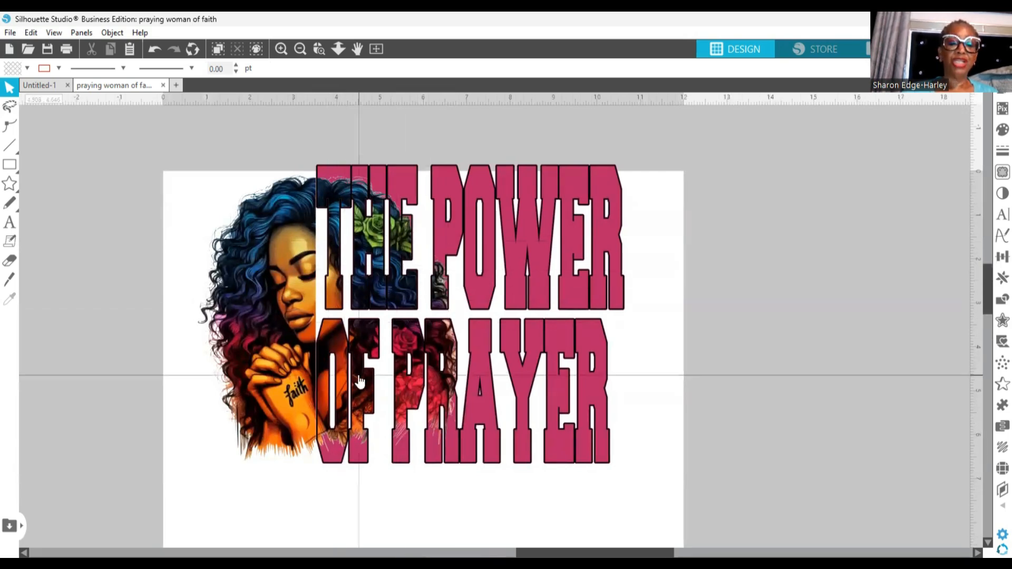
key("ctrl+a")
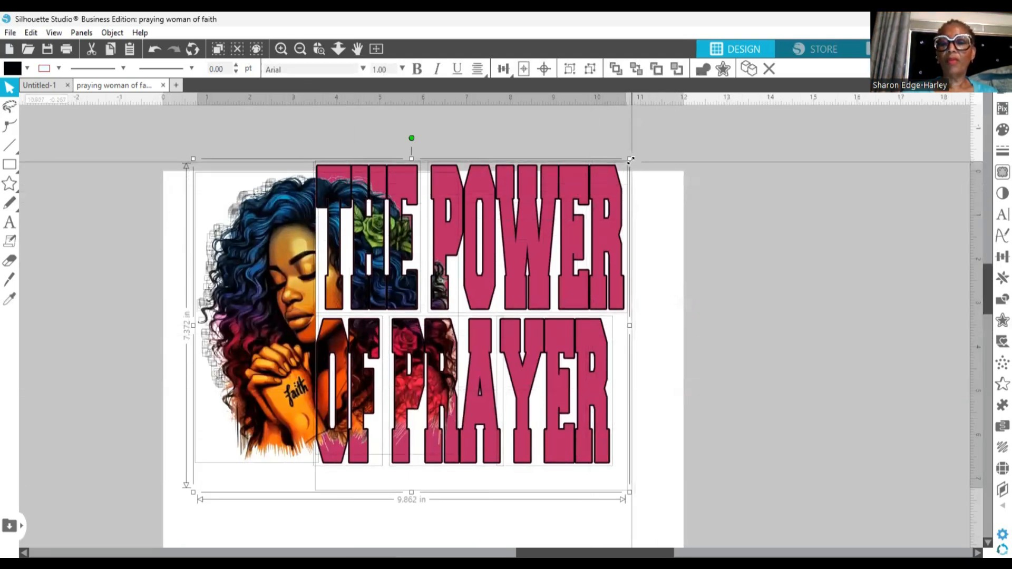
left_click_drag(543, 243, 224, 330)
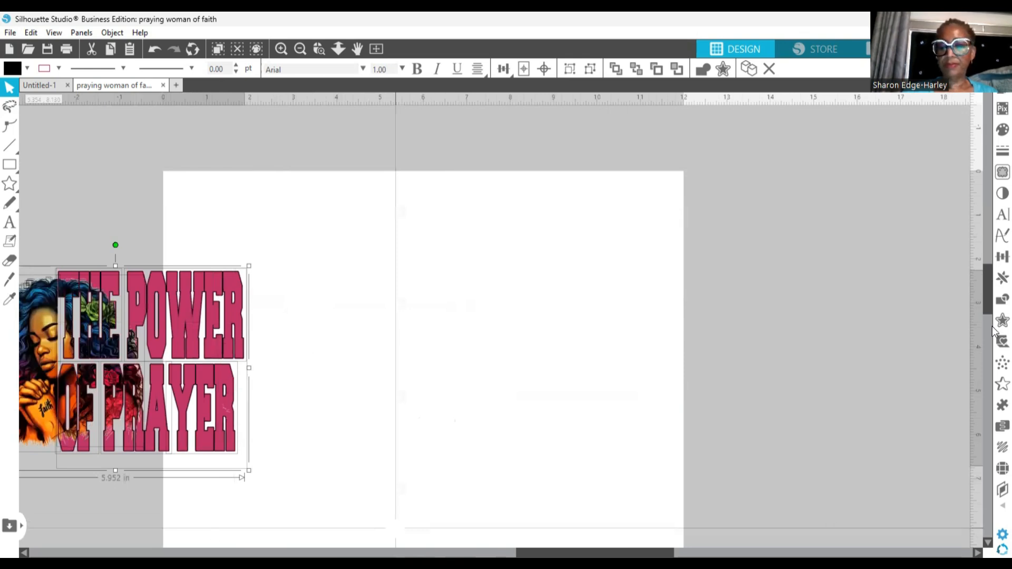
Bring the large woman image onto the page and move the pink "THE POWER OF PRAYER" text in from the far-left pasteboard.
left_click_drag(608, 553, 452, 553)
left_click_drag(55, 217, 985, 511)
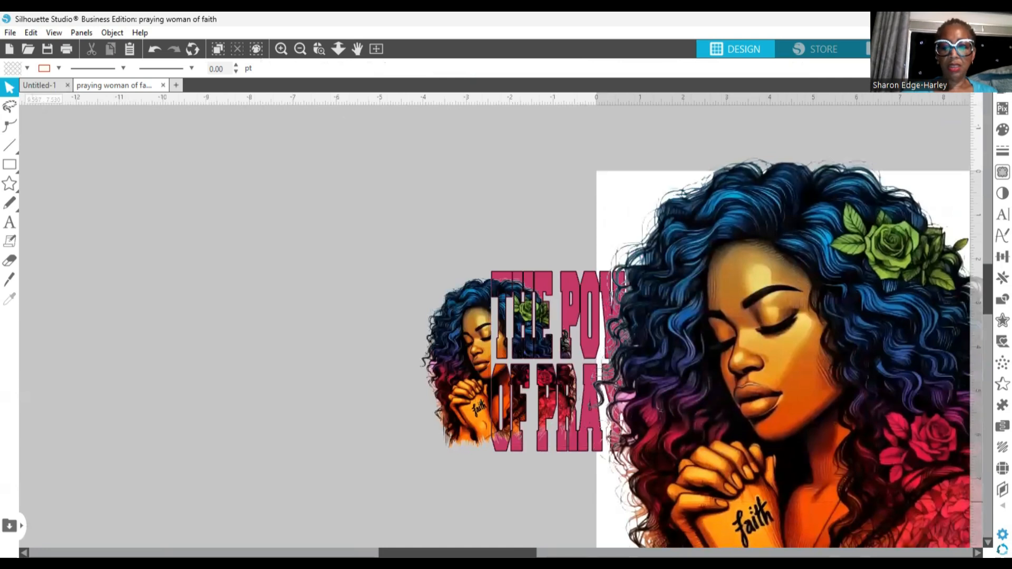
left_click_drag(505, 553, 295, 553)
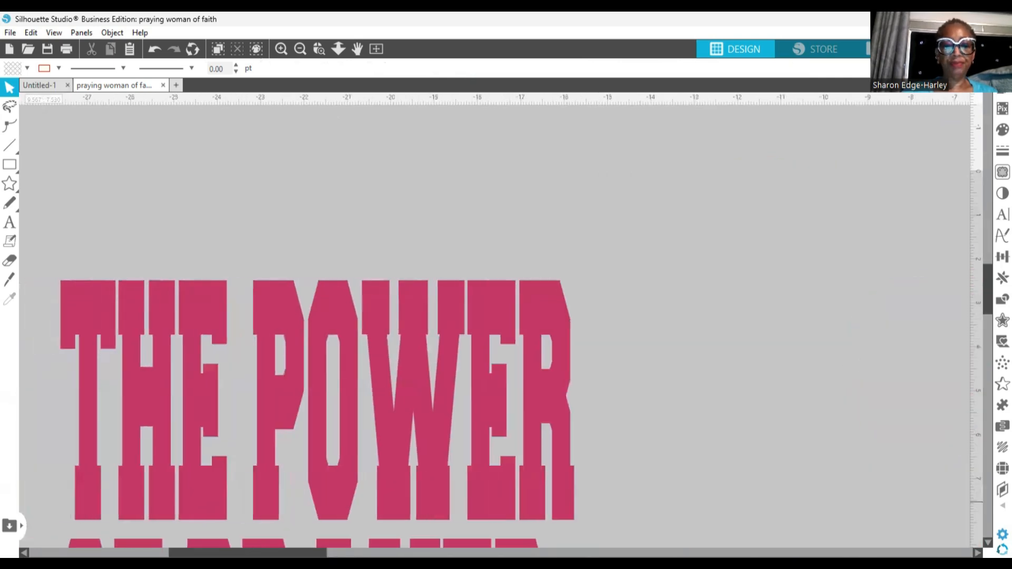
left_click_drag(391, 480, 1011, 409)
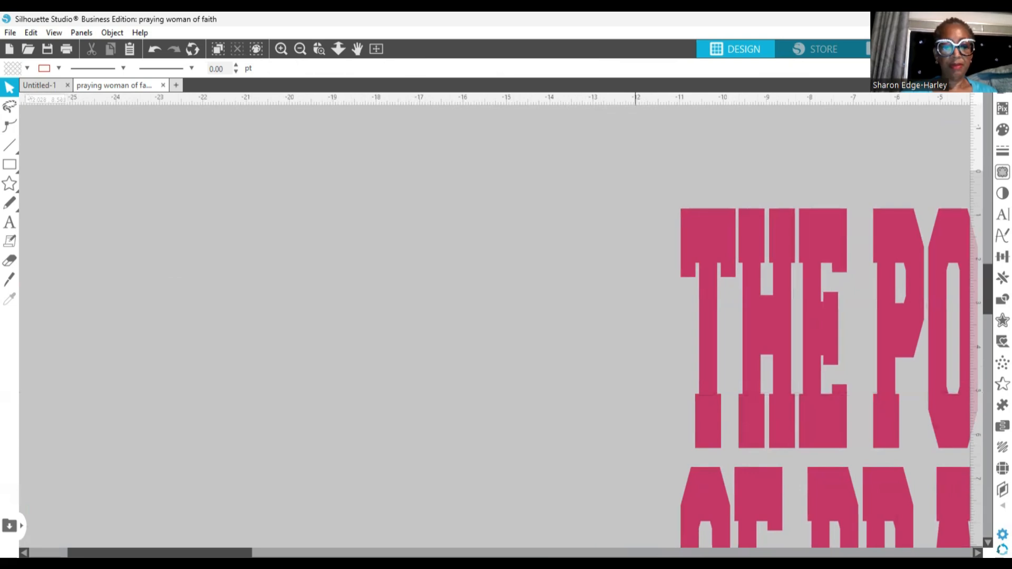
left_click_drag(159, 553, 487, 553)
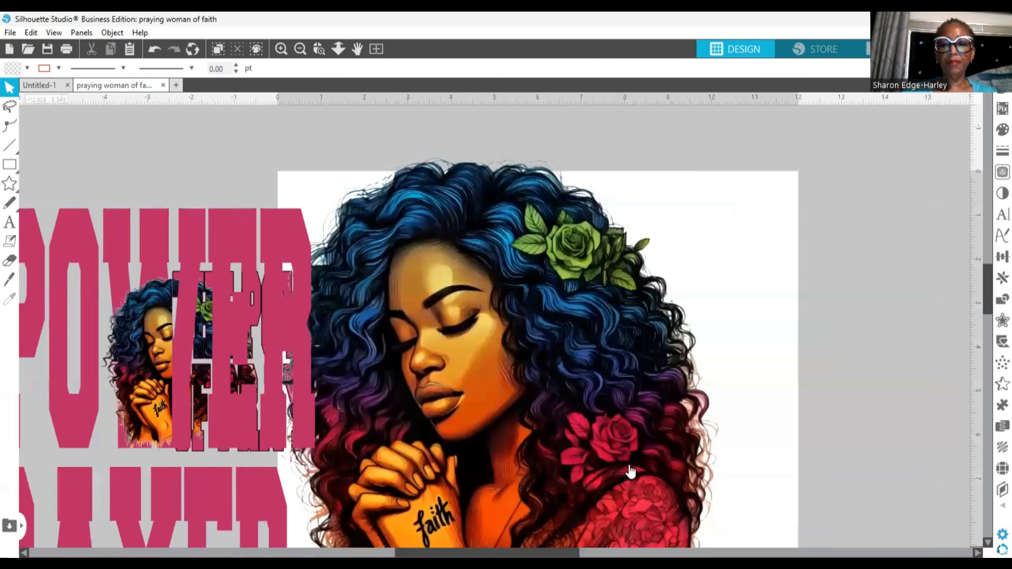
Move the large text and the woman image toward the page's right side, clear of the small sample design.
left_click(302, 50)
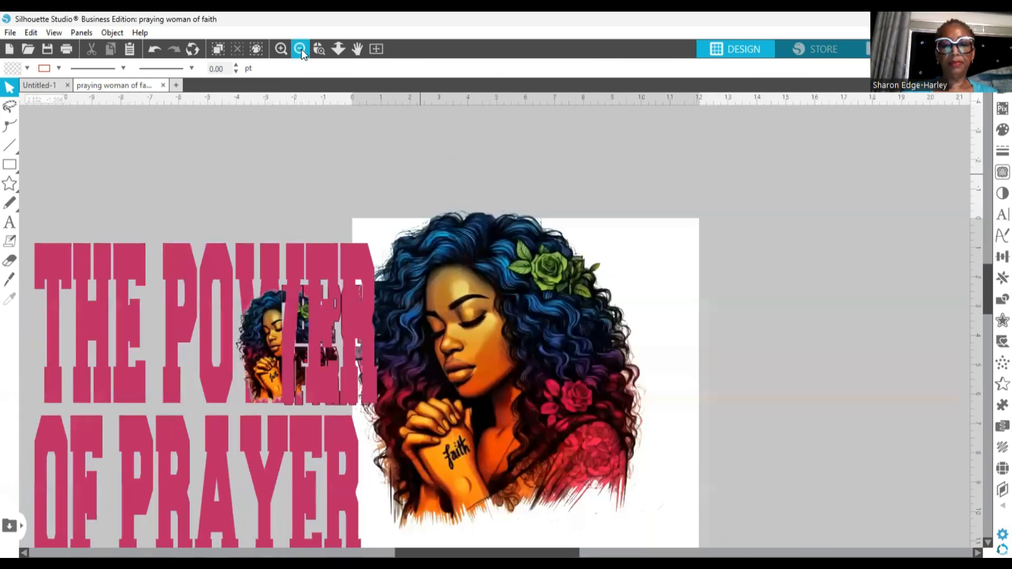
left_click(302, 51)
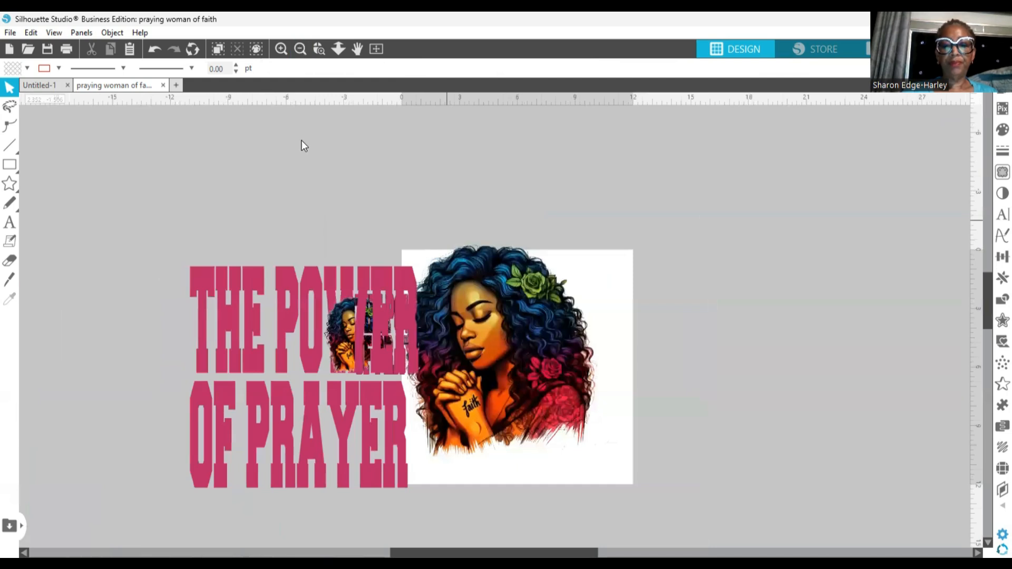
left_click_drag(370, 286, 754, 312)
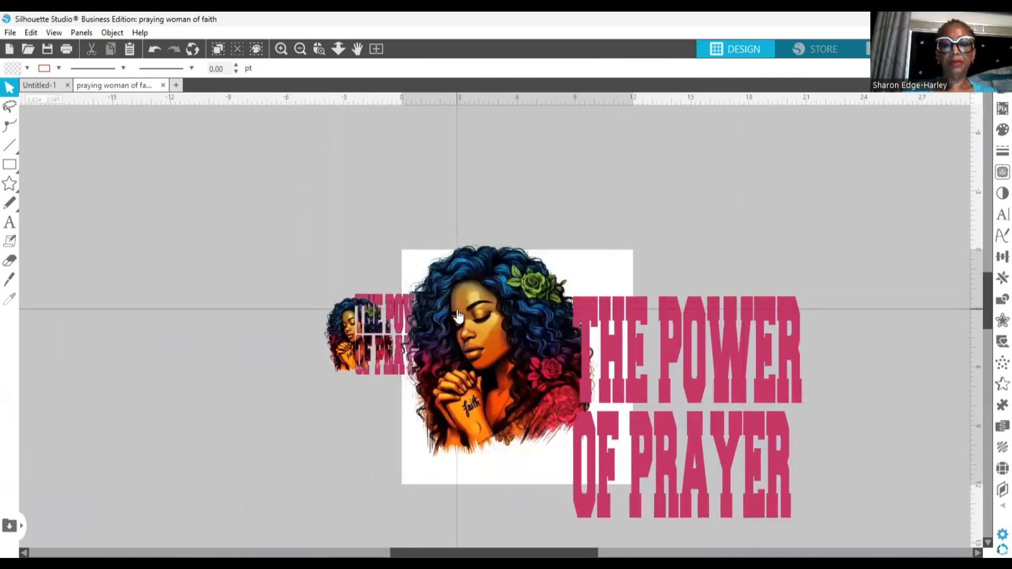
left_click_drag(458, 316, 609, 321)
Select all shapes of the small sample design, move it well left of the page and group it.
left_click_drag(246, 246, 454, 398)
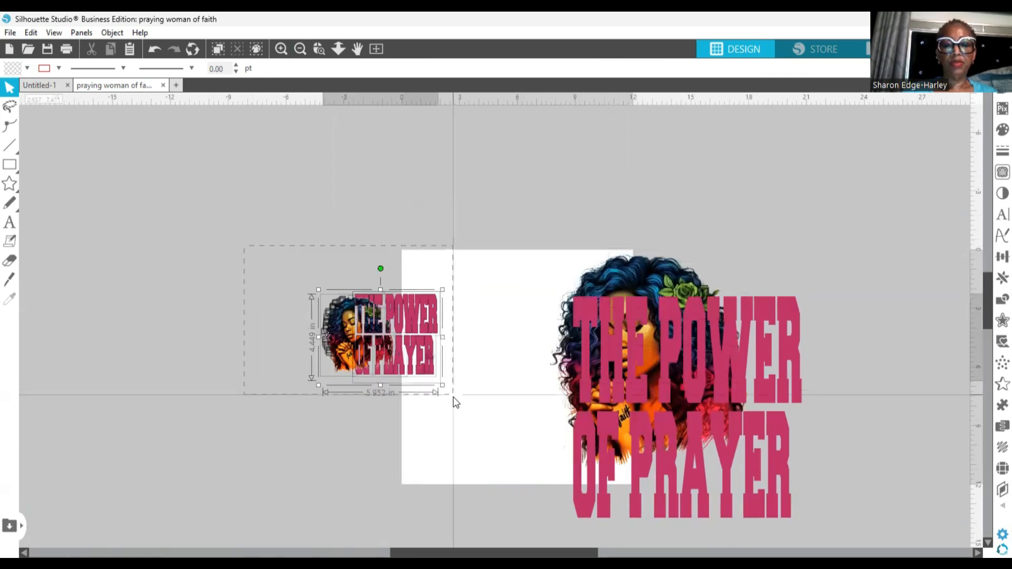
left_click_drag(412, 354, 143, 284)
right_click(141, 278)
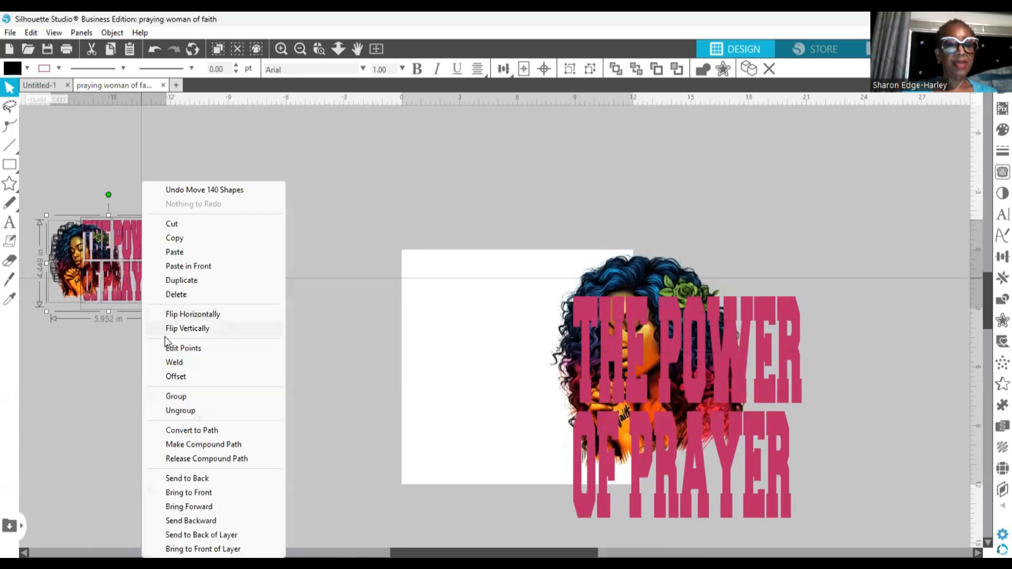
left_click(176, 396)
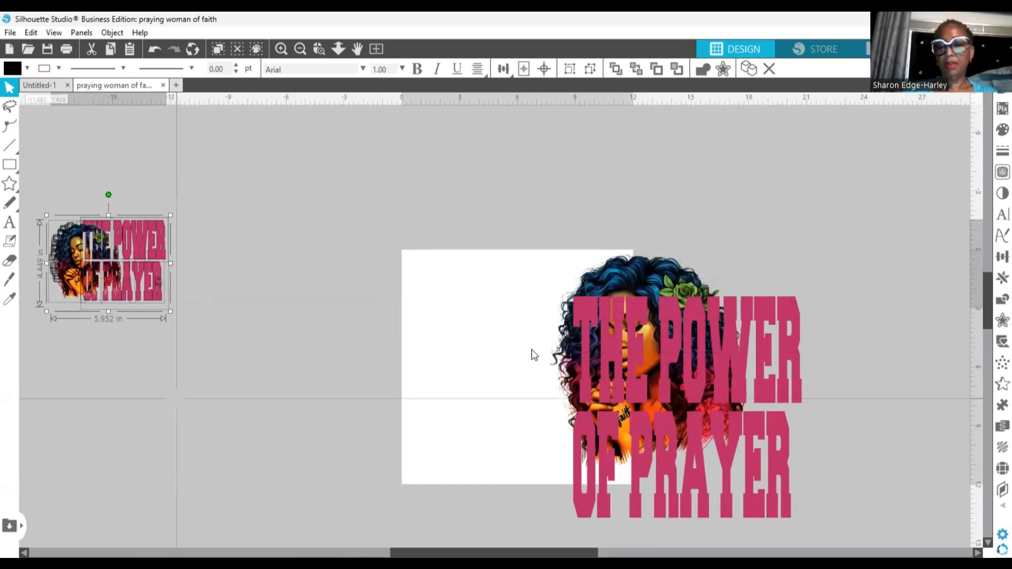
Place the woman and the text over the page, and set a duplicate of the text aside left of the page.
left_click_drag(635, 275, 474, 282)
left_click_drag(647, 350, 576, 320)
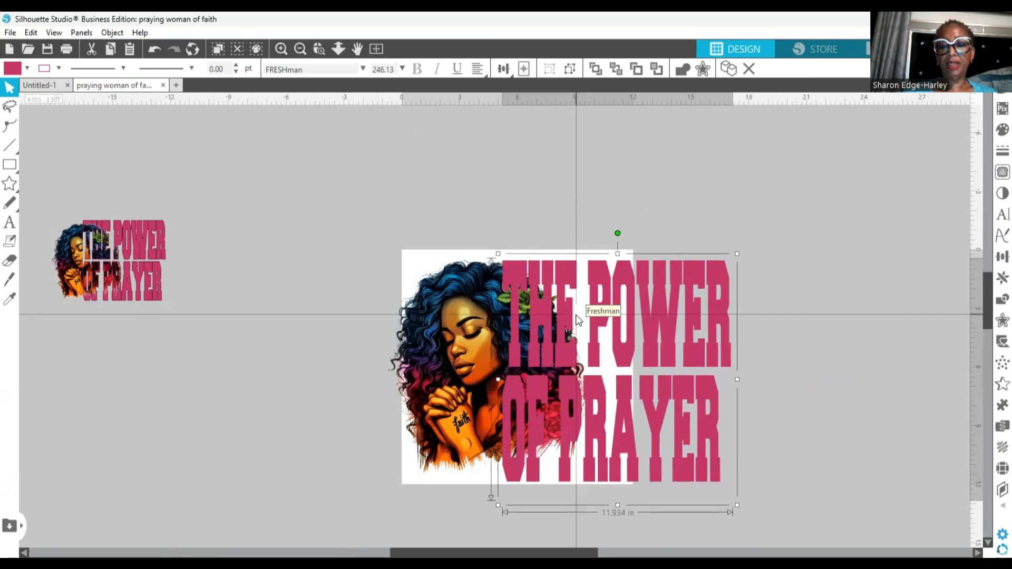
right_click(576, 315)
left_click(627, 280)
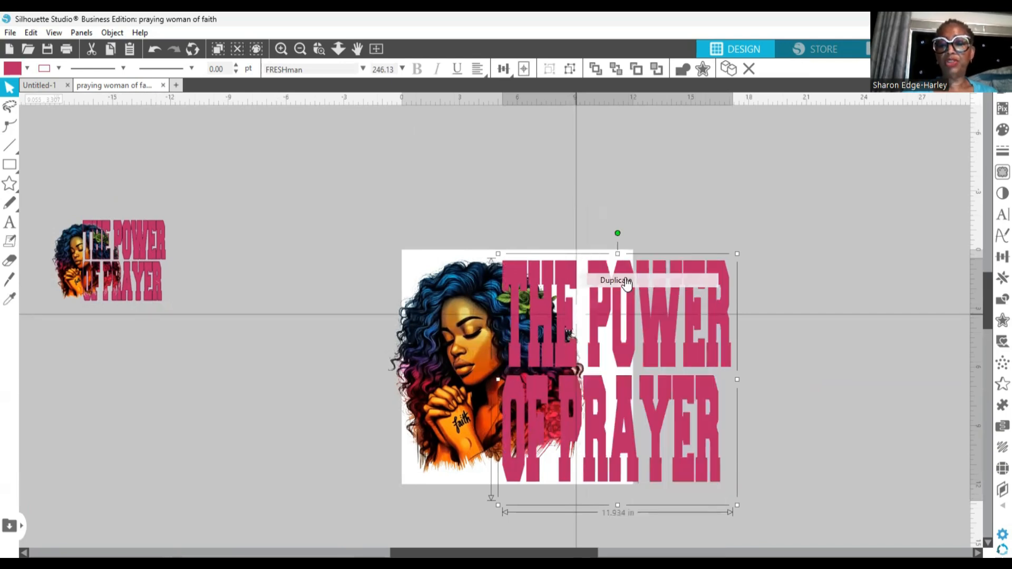
left_click_drag(647, 298, 231, 386)
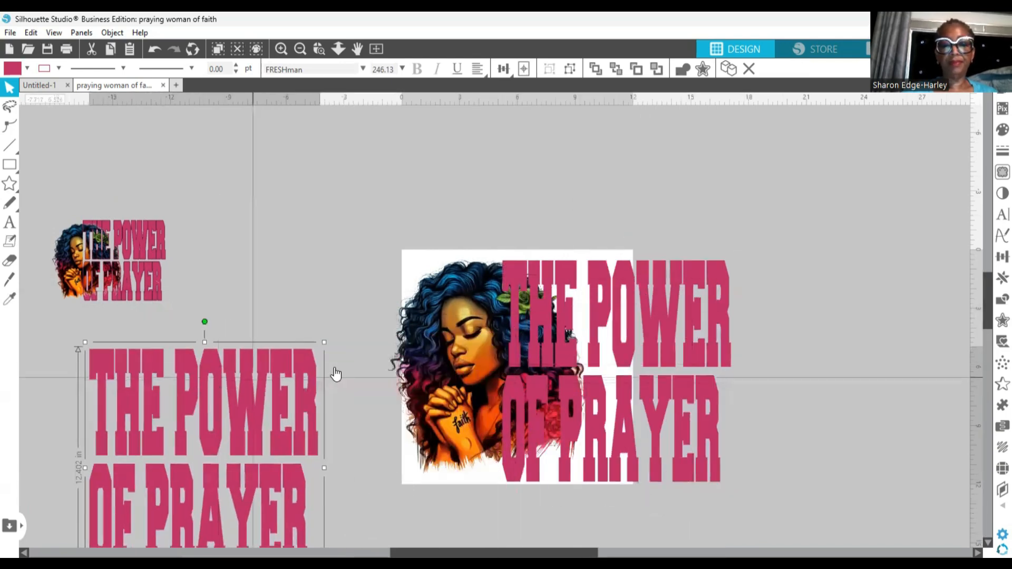
Set a duplicate of the woman image aside over the spare text, and shift the original woman and text up on the page.
left_click(427, 348)
right_click(426, 347)
left_click(472, 307)
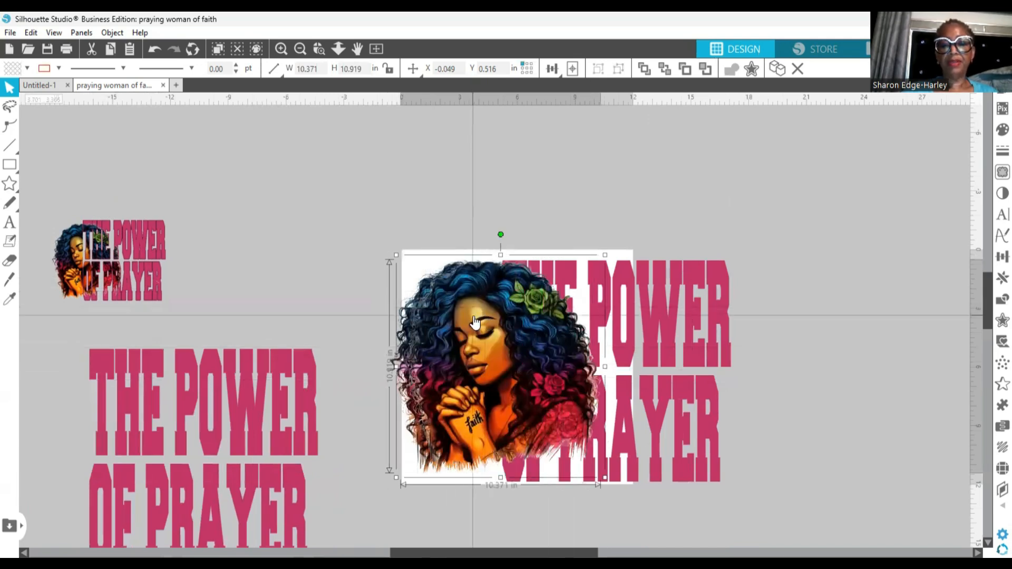
left_click_drag(424, 317, 141, 372)
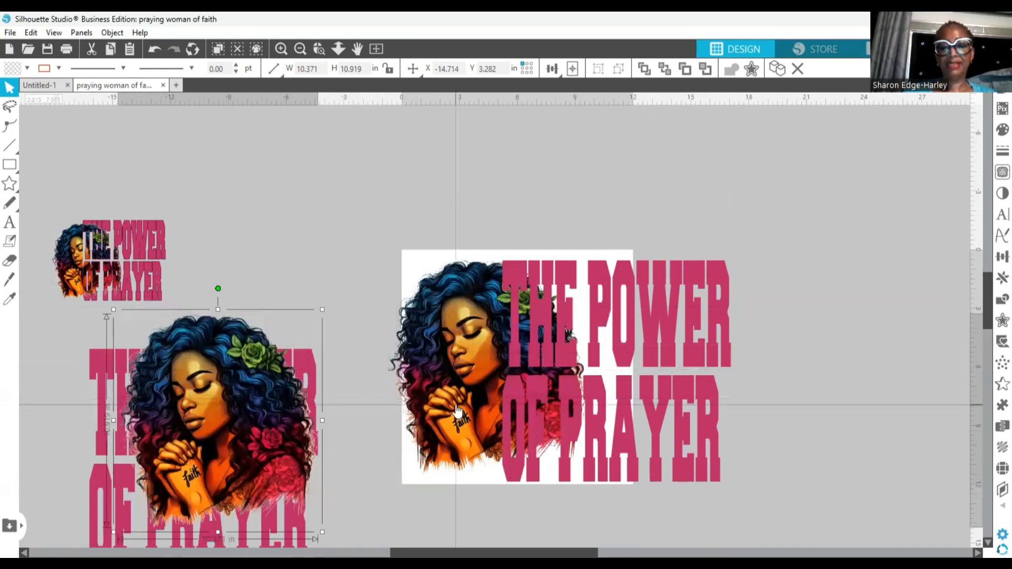
left_click_drag(459, 373, 480, 353)
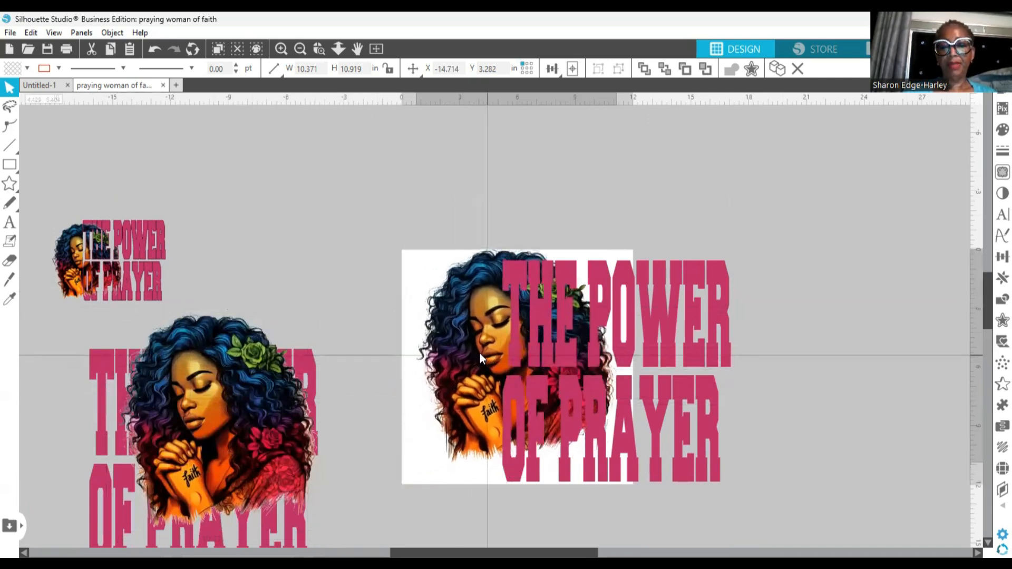
left_click_drag(577, 391, 568, 366)
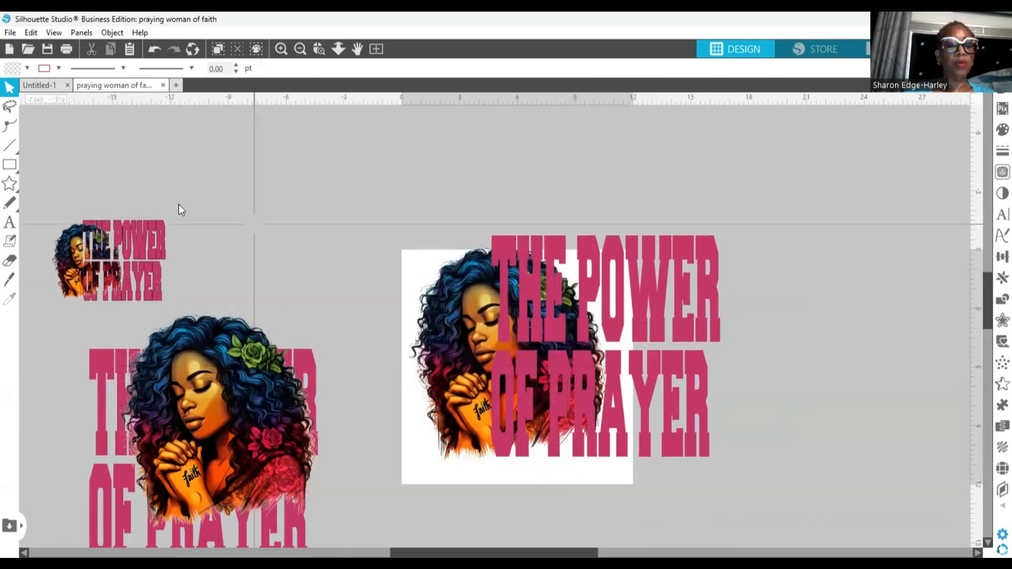
Enlarge the grouped sample design to about 10.86 by 8.12 in and move it above the spare copies.
left_click(137, 241)
left_click_drag(170, 311, 247, 406)
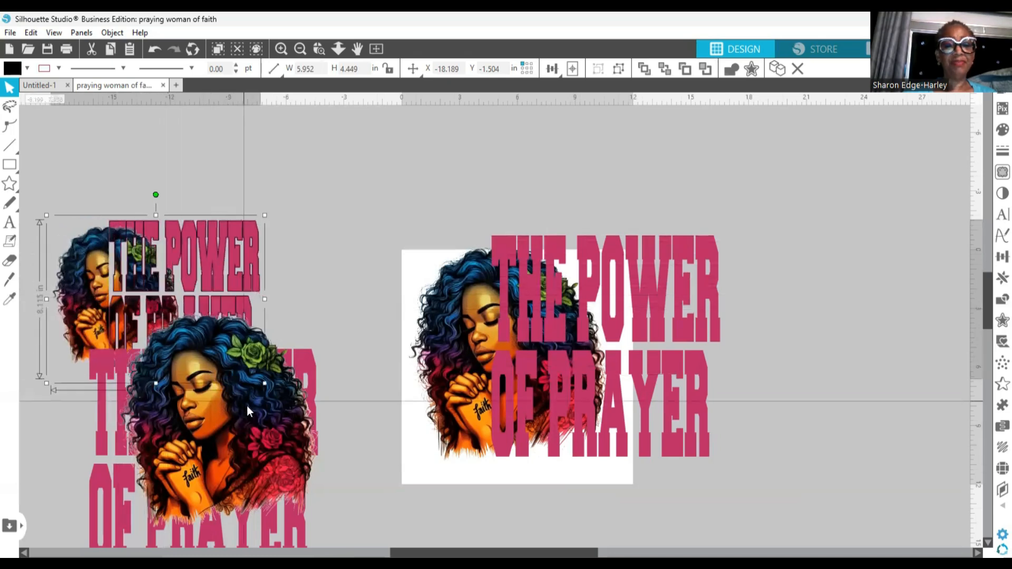
left_click_drag(221, 312, 258, 220)
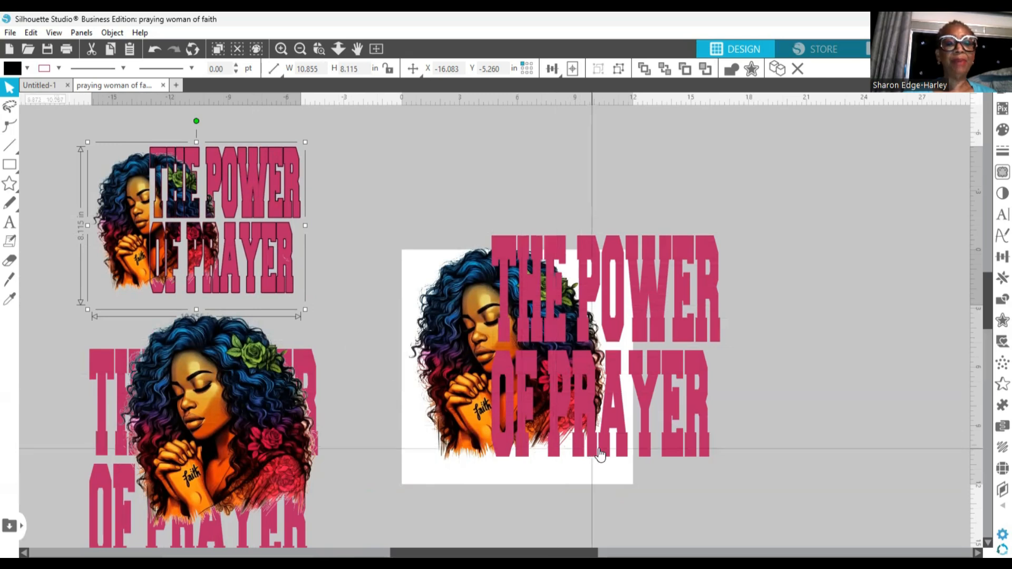
Lower the page's text slightly and nudge it right so its left edge runs down the middle of the woman's image.
left_click_drag(633, 423, 614, 437)
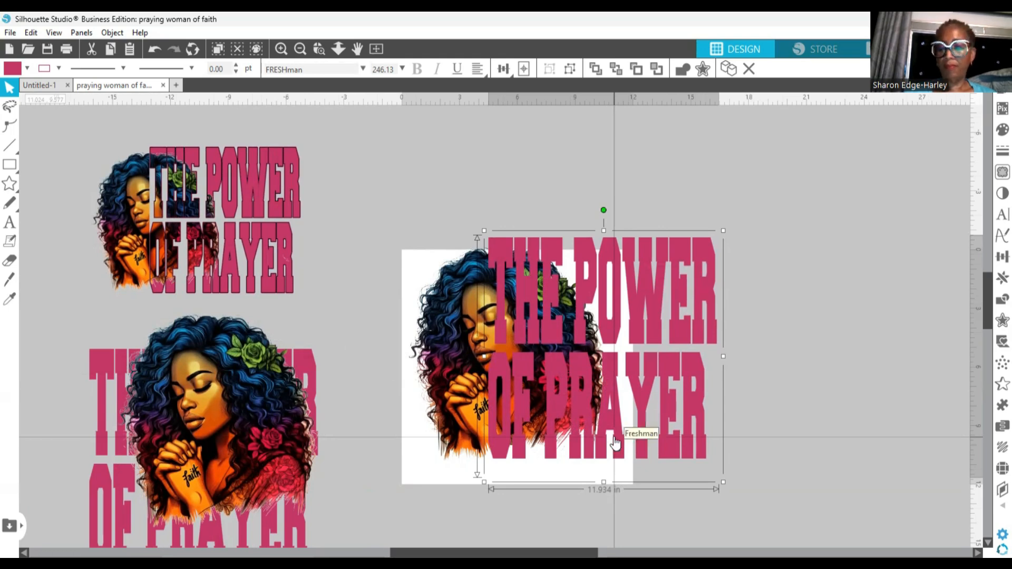
key("Right")
key("Right")
key("Right")
key("Right")
key("Right")
key("Right")
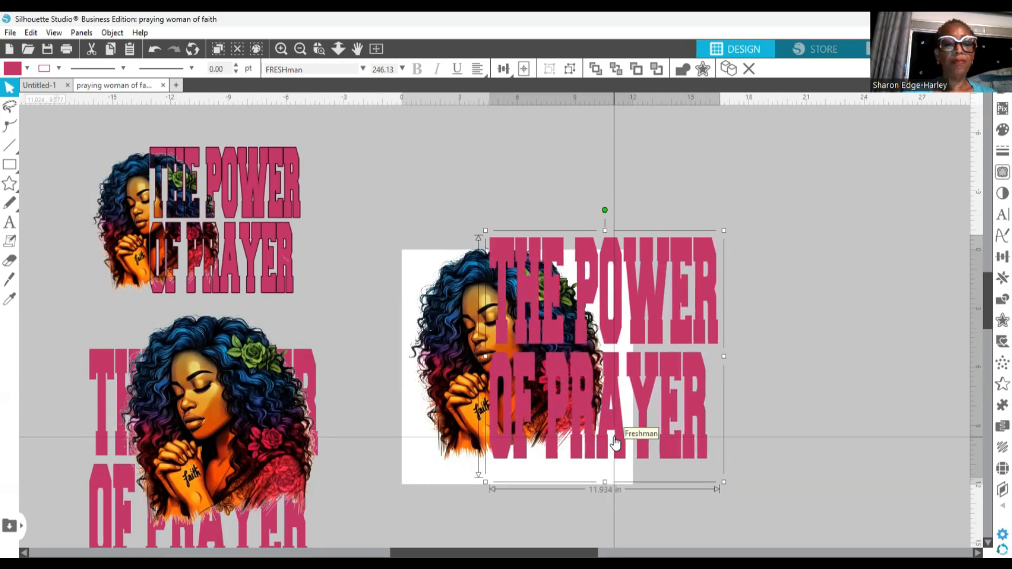
key("Right")
key("Right")
key("Right")
key("Right")
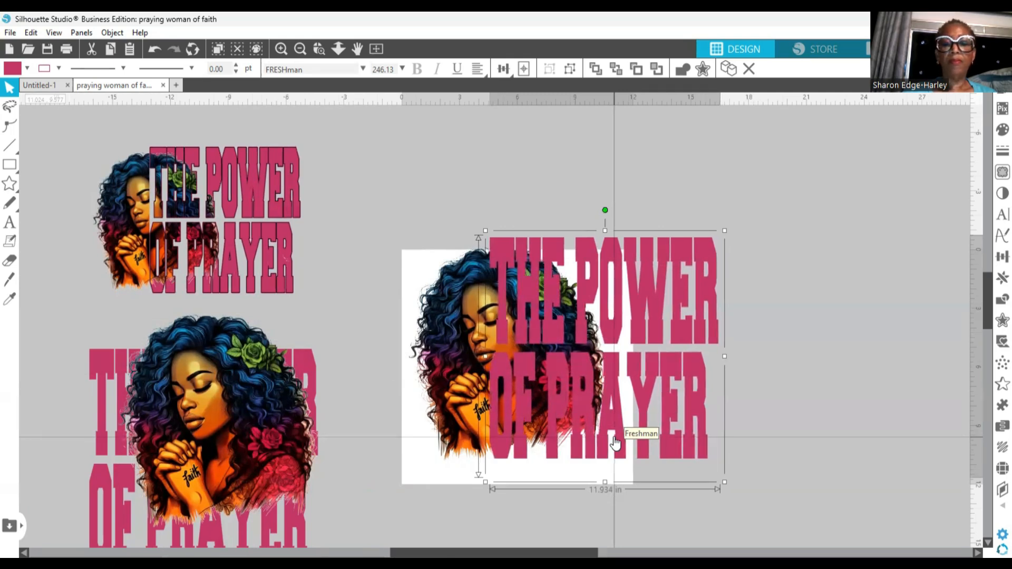
key("Right")
key("Right")
key("Right")
key("Right")
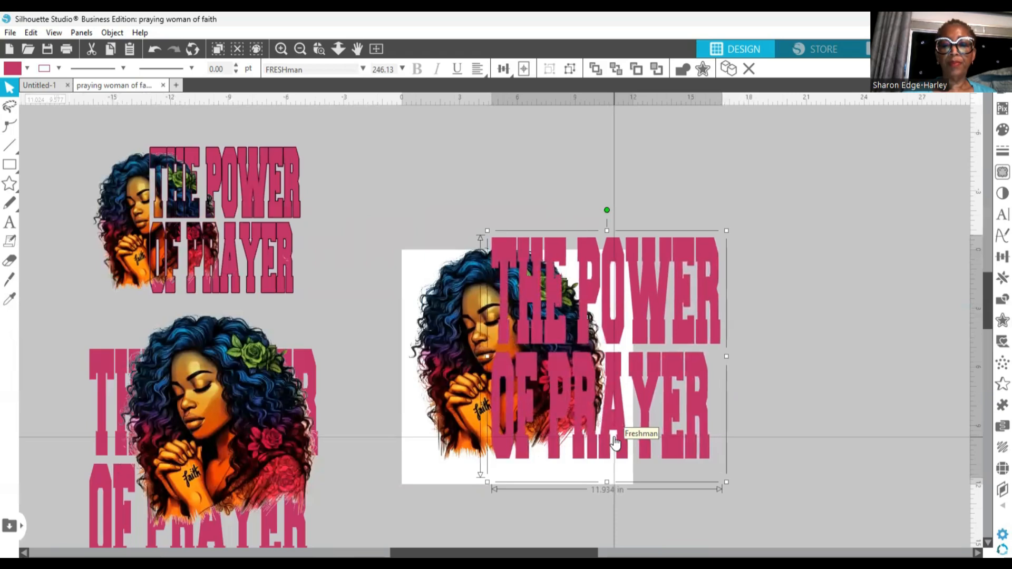
Select the woman image and the text on the page together, copy them and clear the selection.
left_click(578, 167)
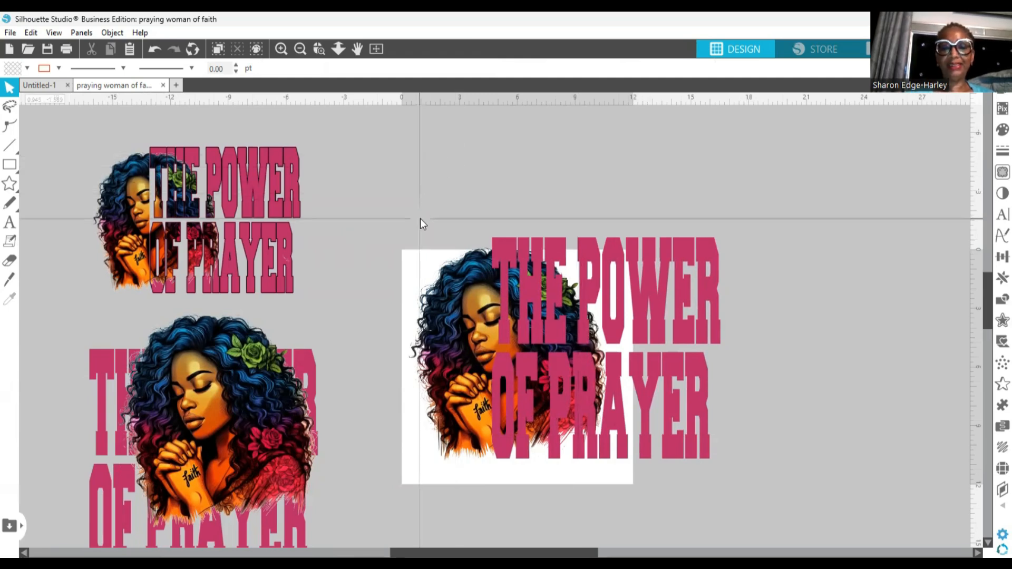
left_click_drag(388, 218, 692, 394)
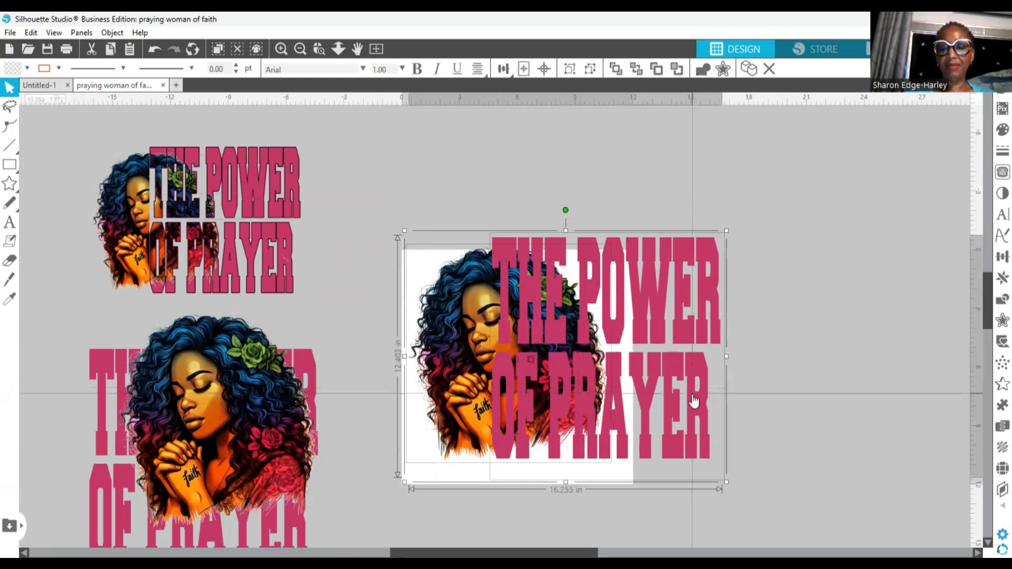
right_click(683, 394)
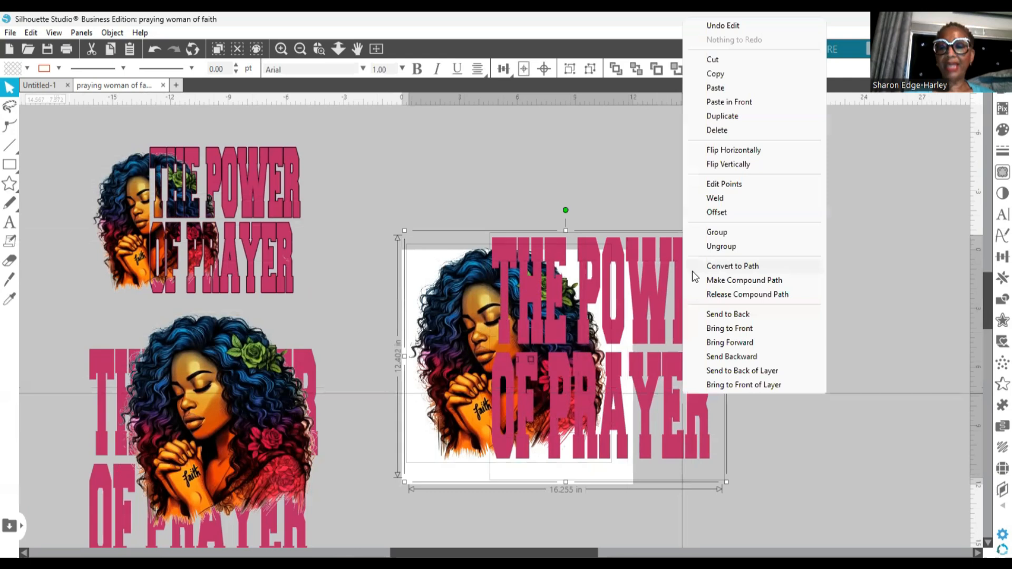
left_click(715, 75)
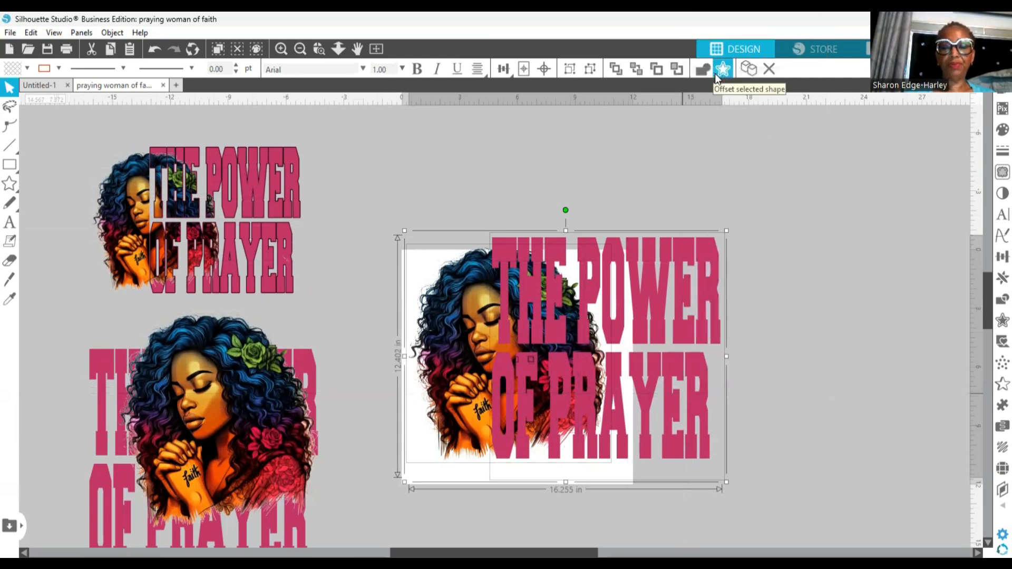
left_click(599, 176)
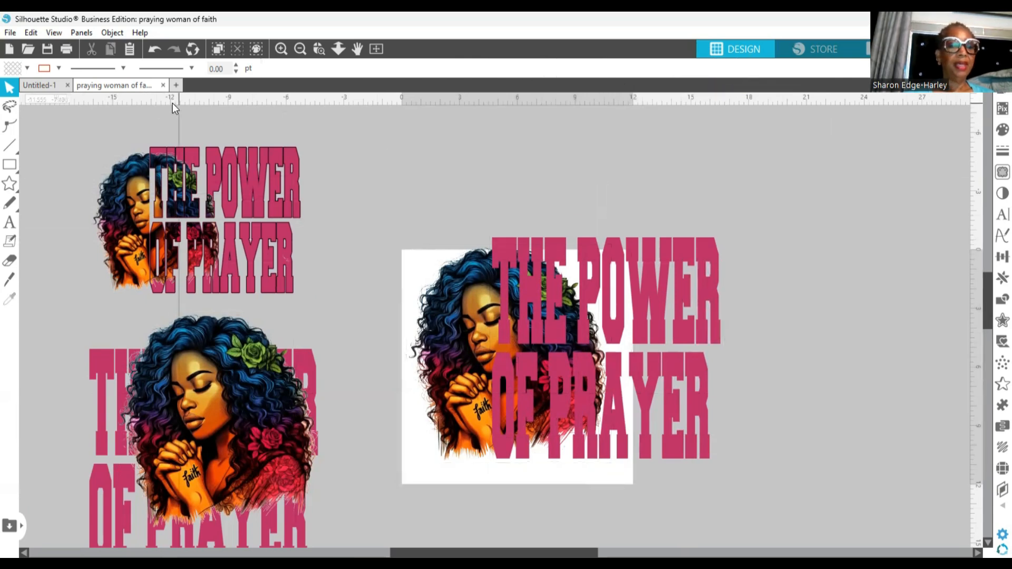
Draw a rectangle about 4.92 by 13.13 in over the woman's left part up to the text's edge, and select it with the woman image.
left_click(15, 165)
left_click_drag(397, 218, 493, 481)
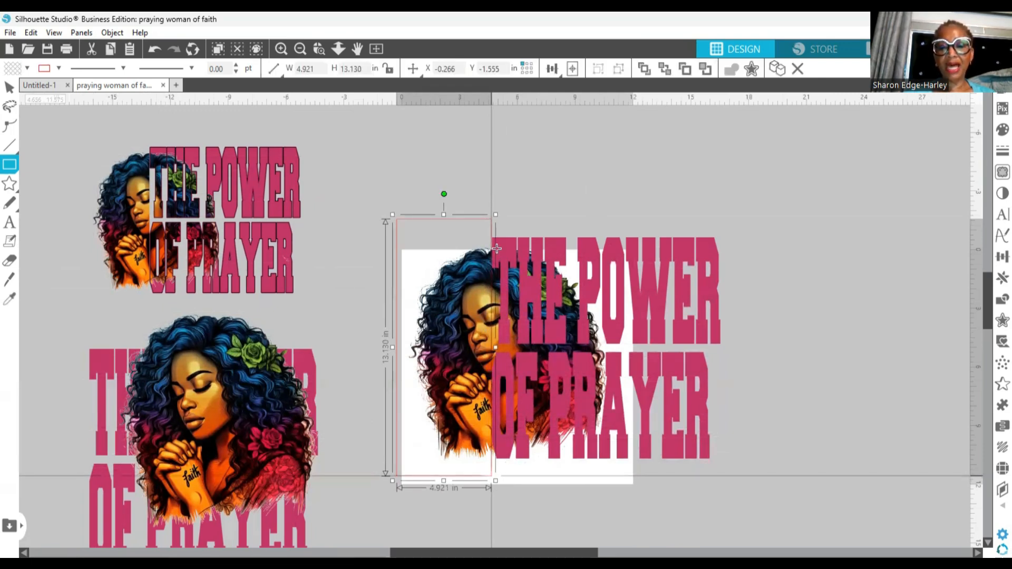
left_click(10, 88)
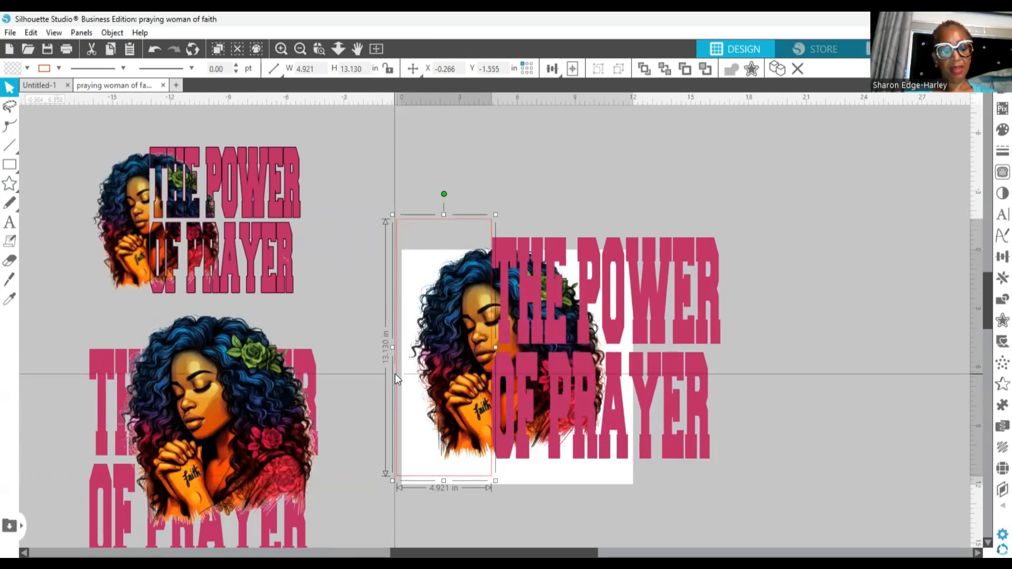
left_click(441, 375, "shift")
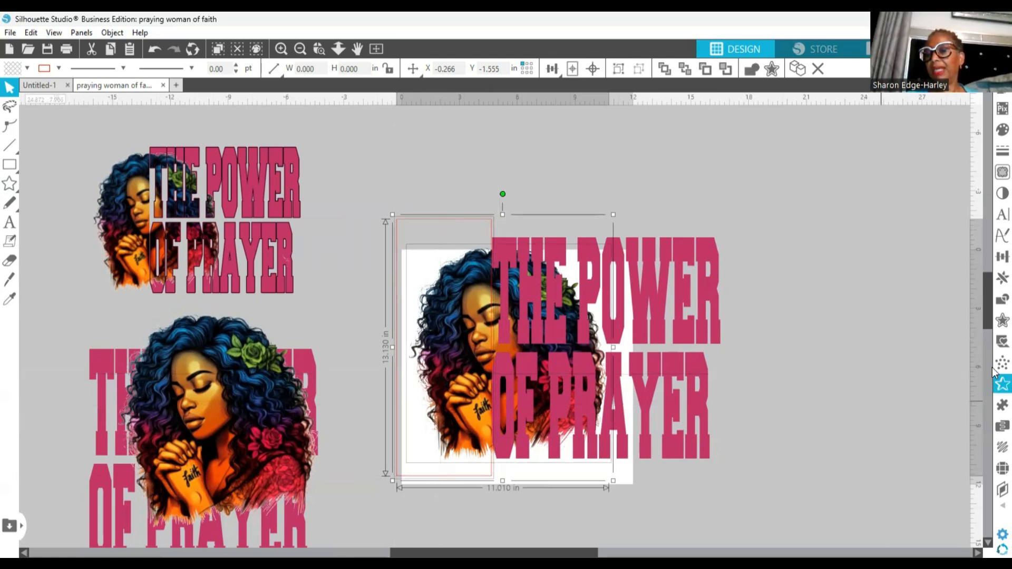
Subtract the rectangle from the woman image so only the part behind the text remains, and clear the selection.
left_click(995, 298)
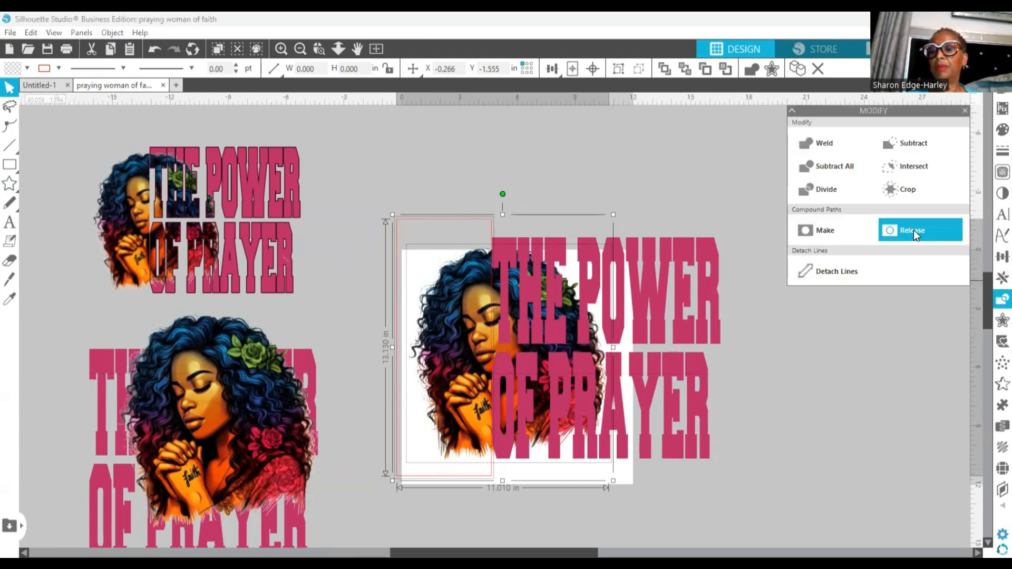
left_click_drag(859, 226, 867, 333)
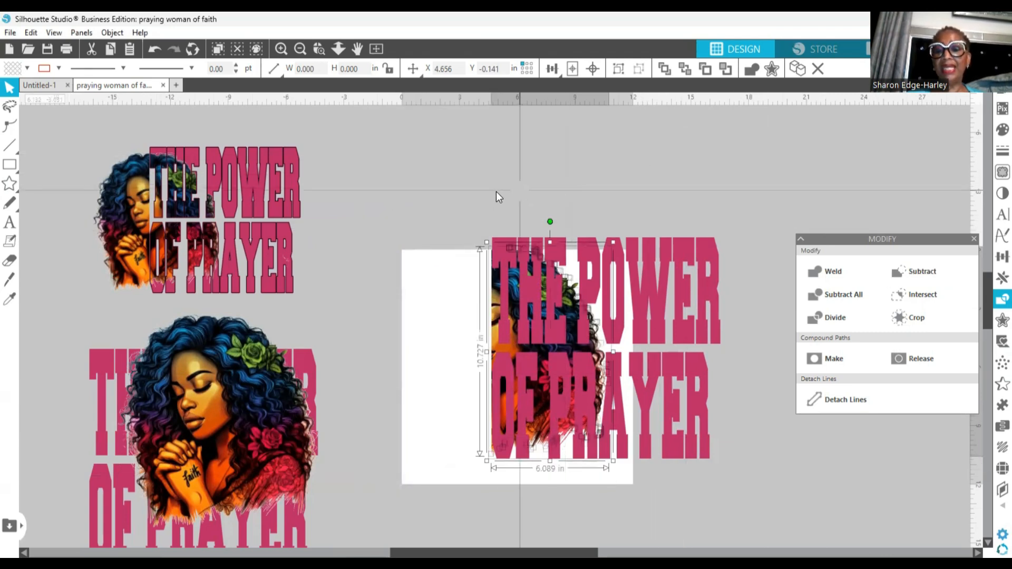
left_click(428, 204)
Move the remaining woman part and the text together toward the page's middle, crop them to image-filled letters and group the pieces.
left_click_drag(428, 204, 742, 467)
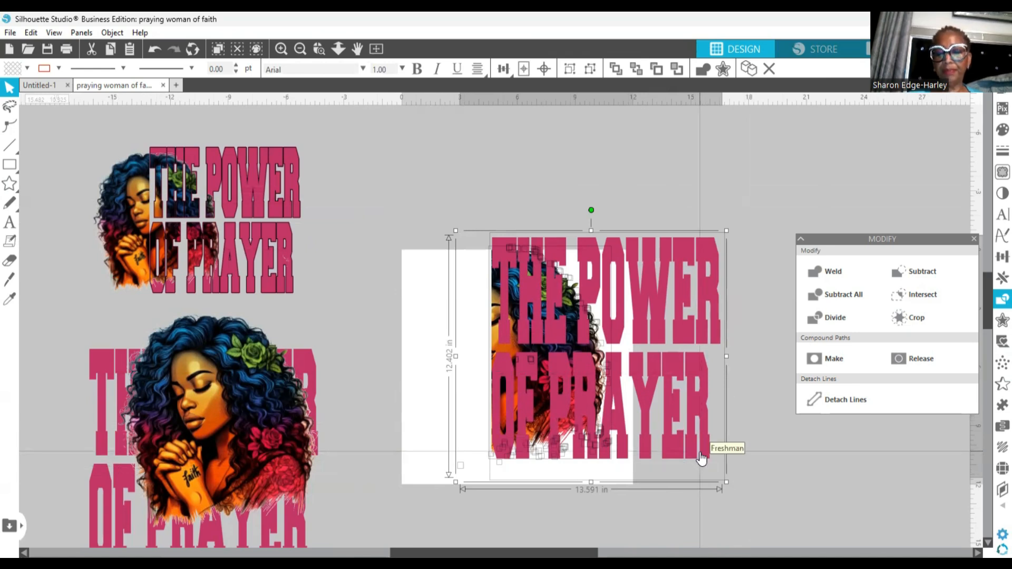
left_click_drag(700, 452, 611, 444)
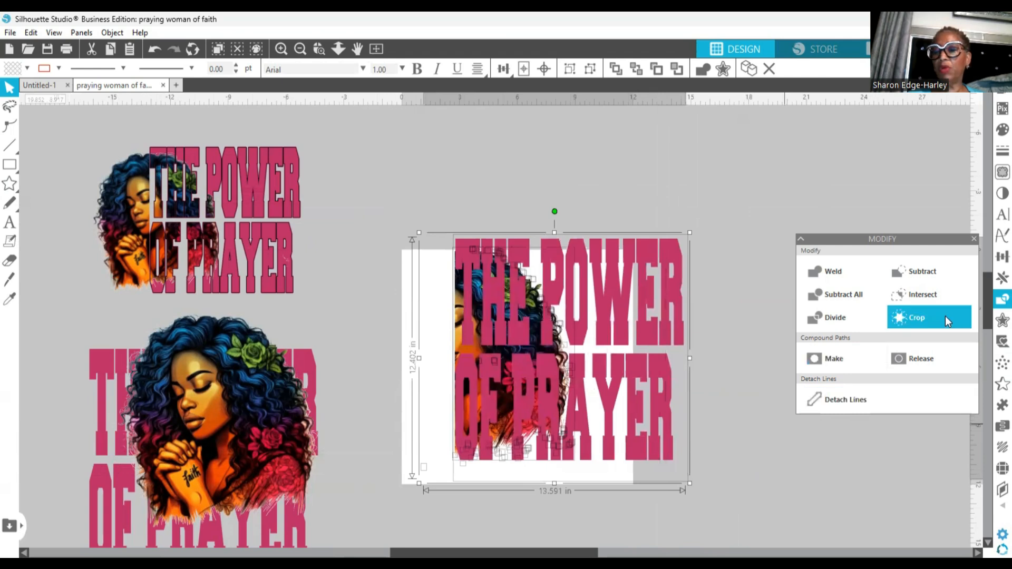
left_click(917, 320)
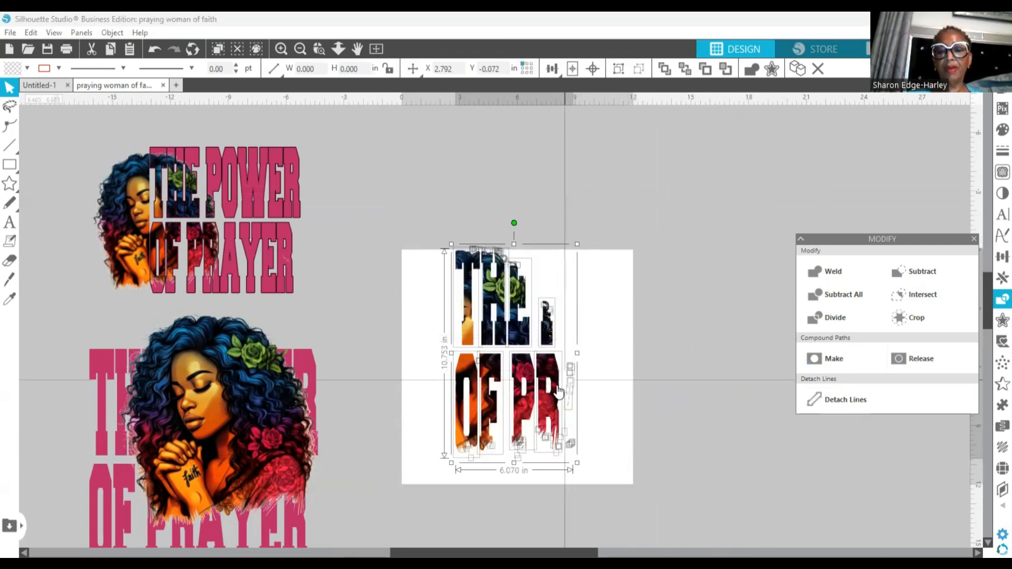
right_click(551, 390)
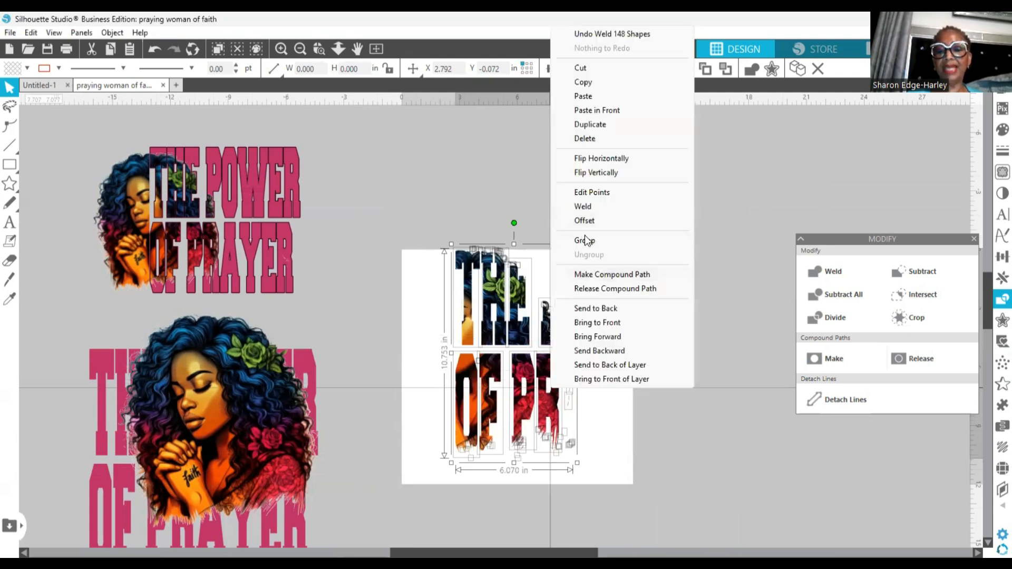
left_click(587, 241)
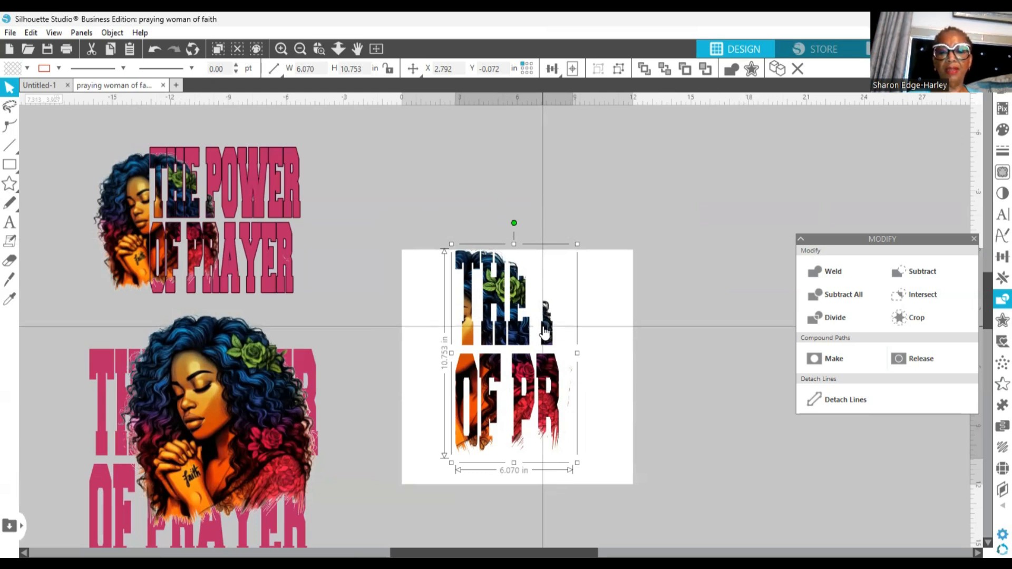
Paste the copied woman image and text in front, and move them apart to either side of the image-filled letters.
right_click(544, 331)
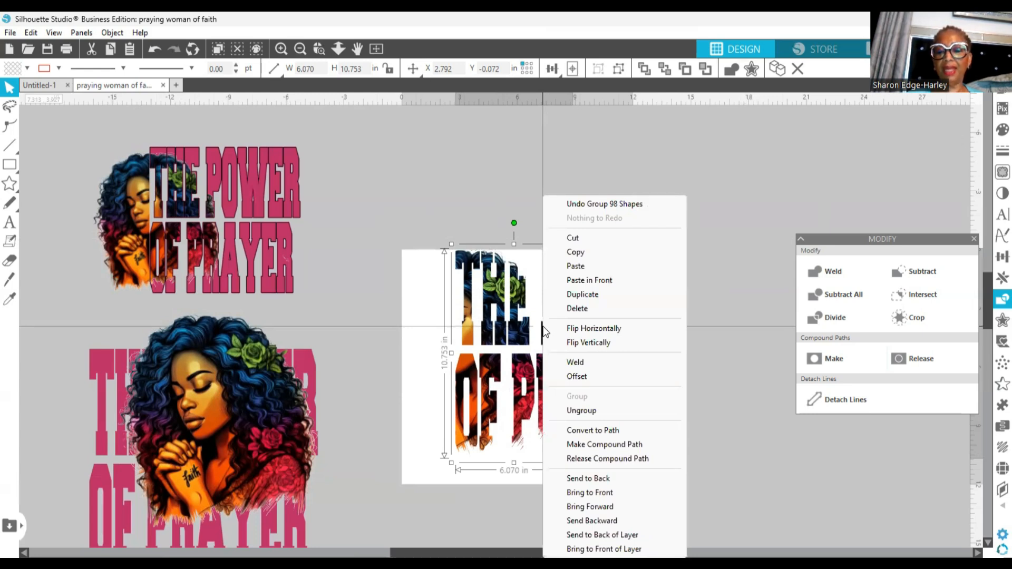
left_click(590, 281)
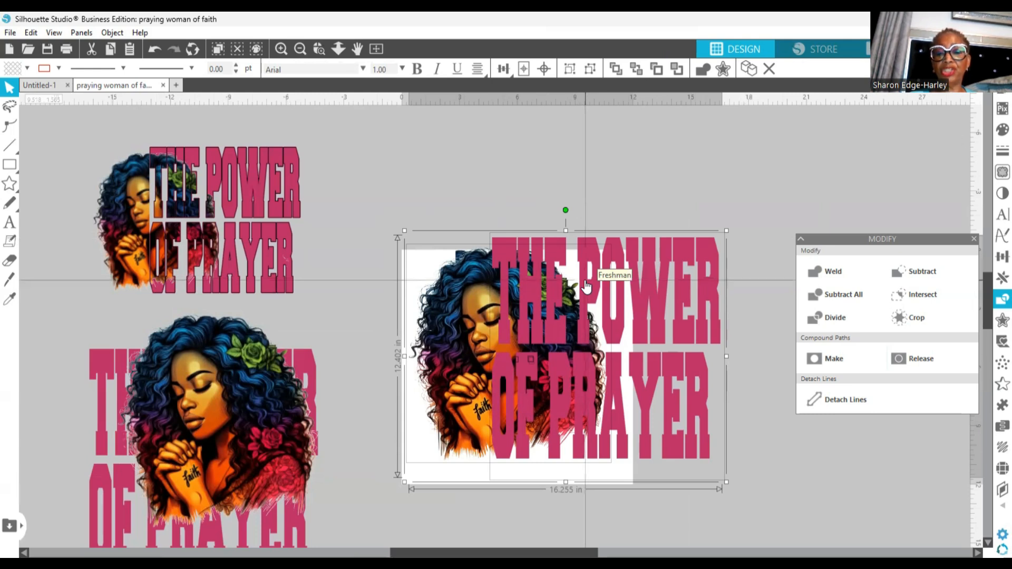
left_click(554, 197)
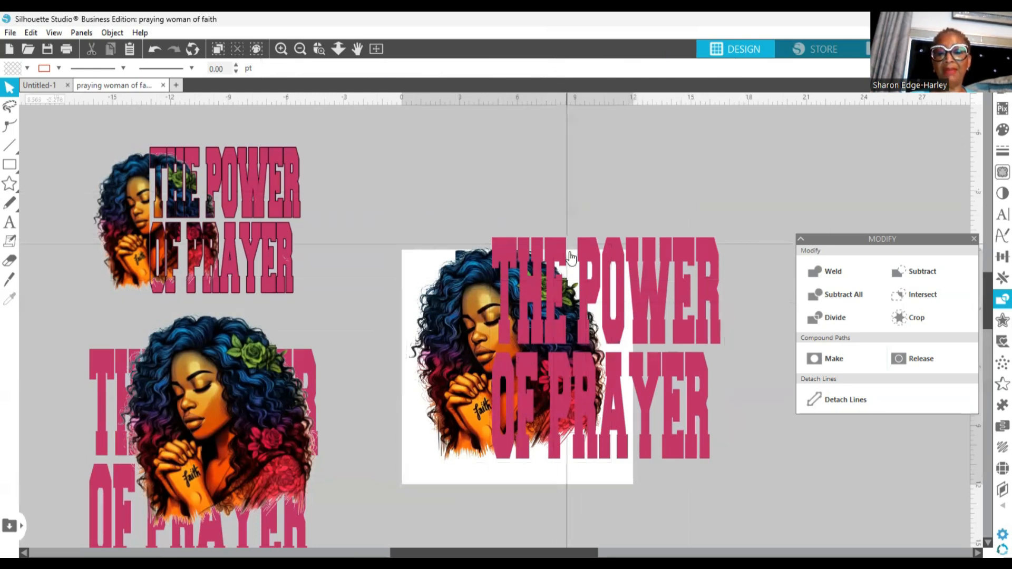
left_click_drag(582, 252, 638, 246)
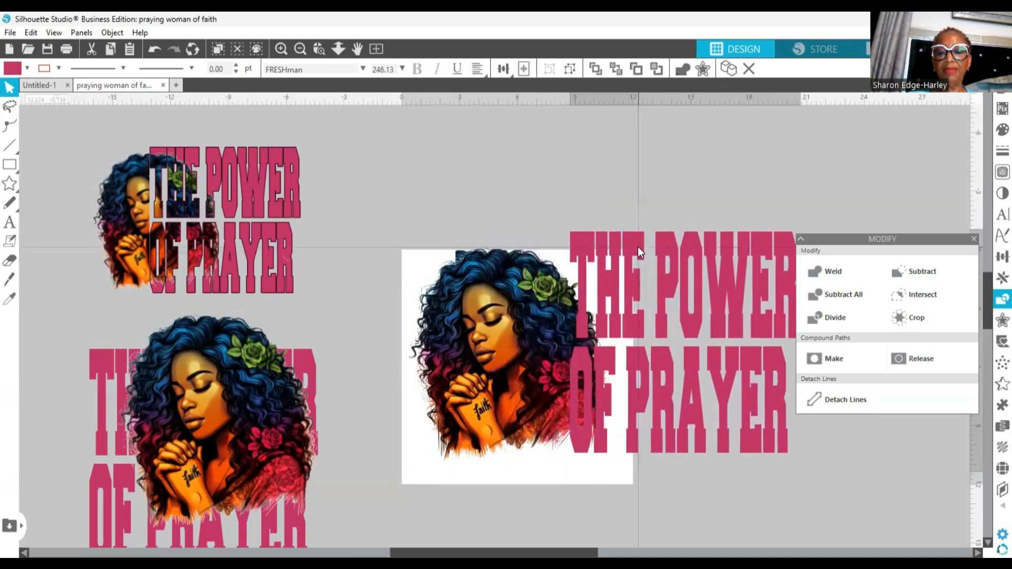
left_click_drag(514, 300, 337, 298)
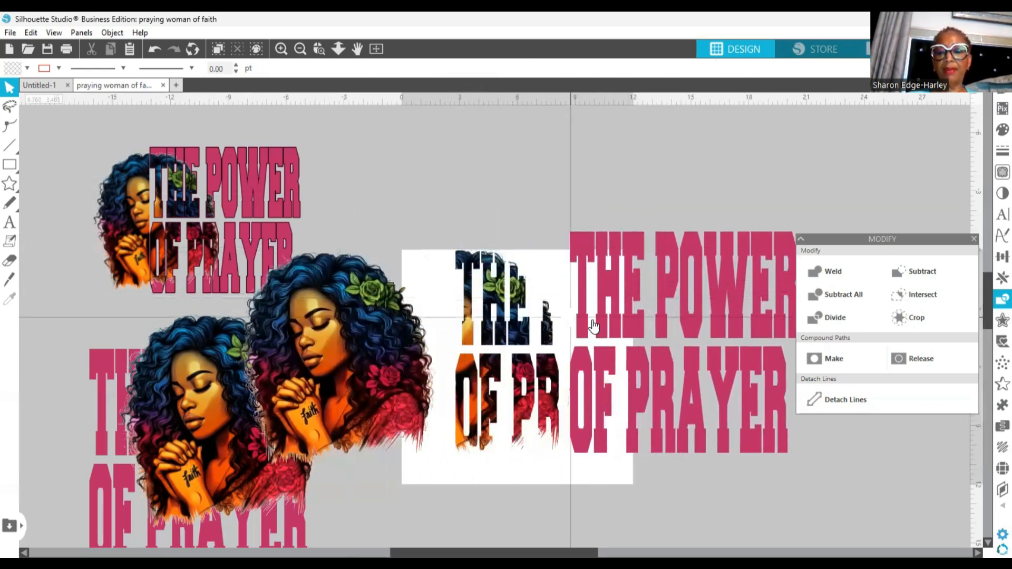
Place the pink text over the image-filled letters and send it behind them.
left_click_drag(610, 331, 500, 341)
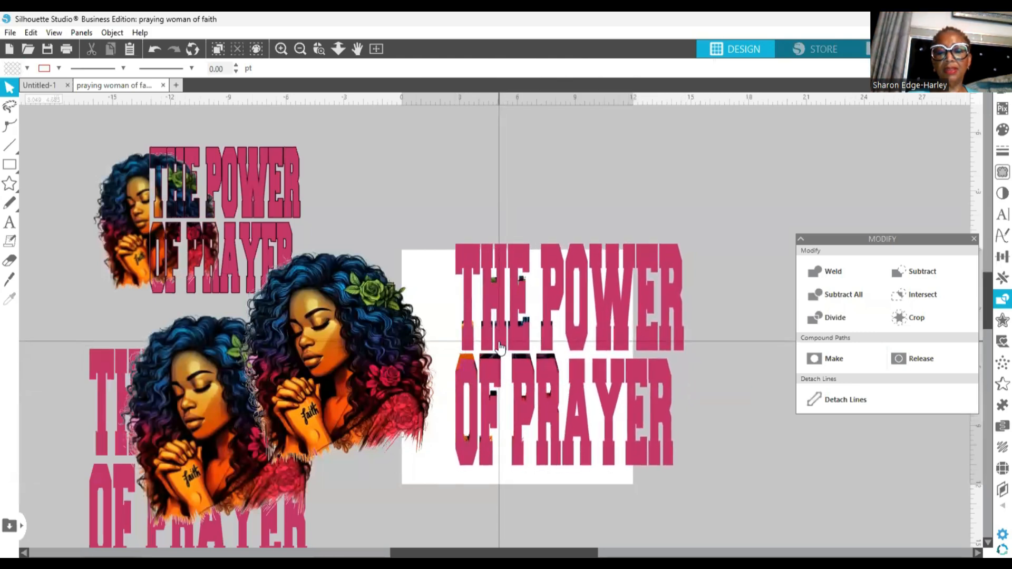
left_click(500, 346)
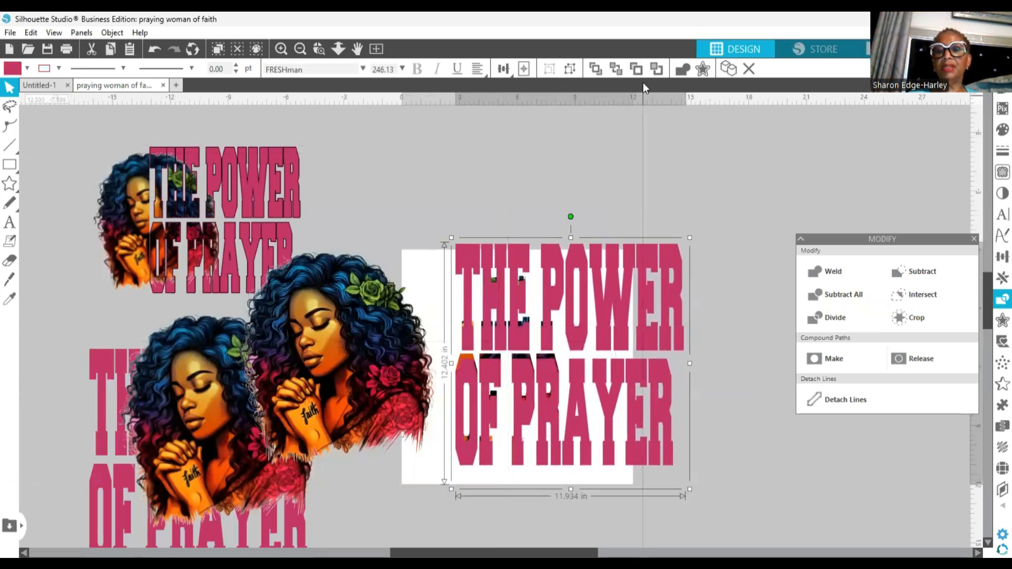
left_click(616, 69)
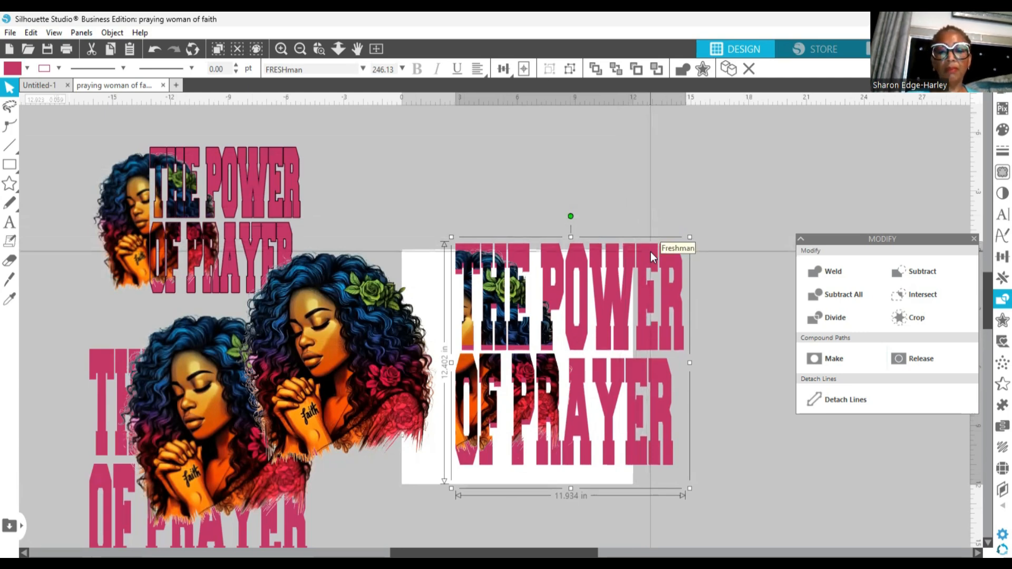
Nudge the pink text up until it lines up with the image-filled letters, and clear the selection.
key("Up")
key("Up")
key("Up")
key("Up")
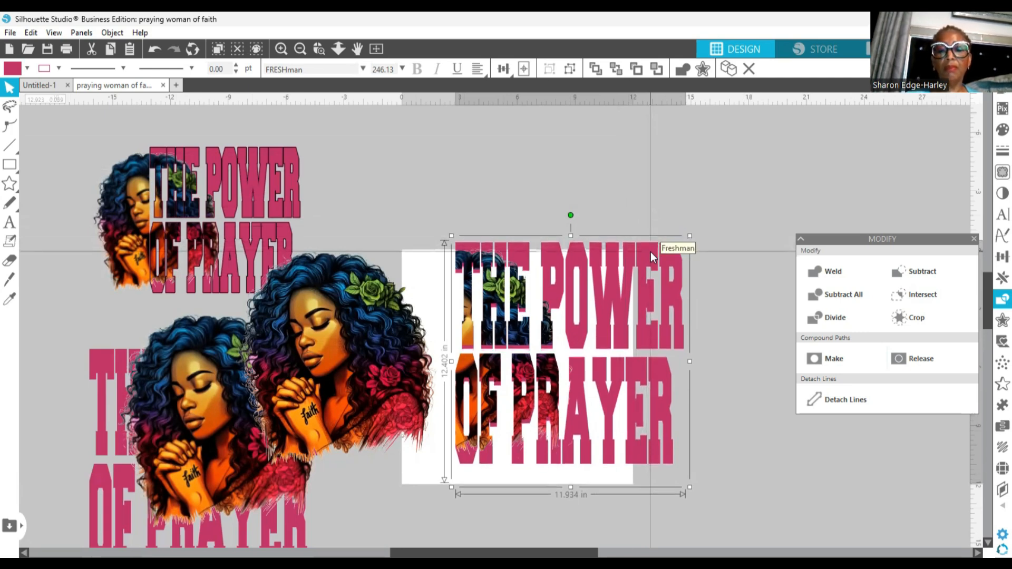
key("Up")
key("Up")
key("Up")
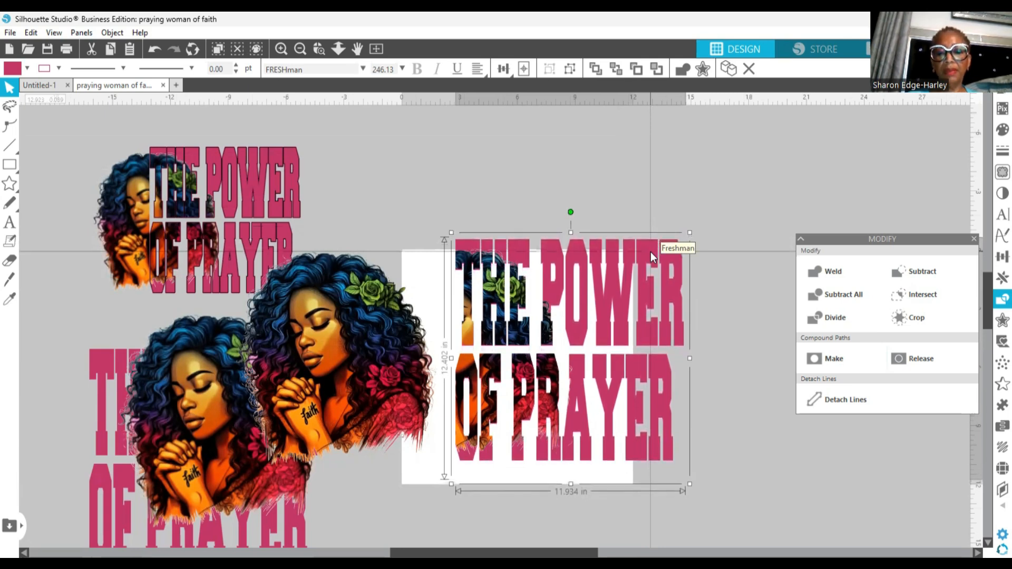
left_click(740, 375)
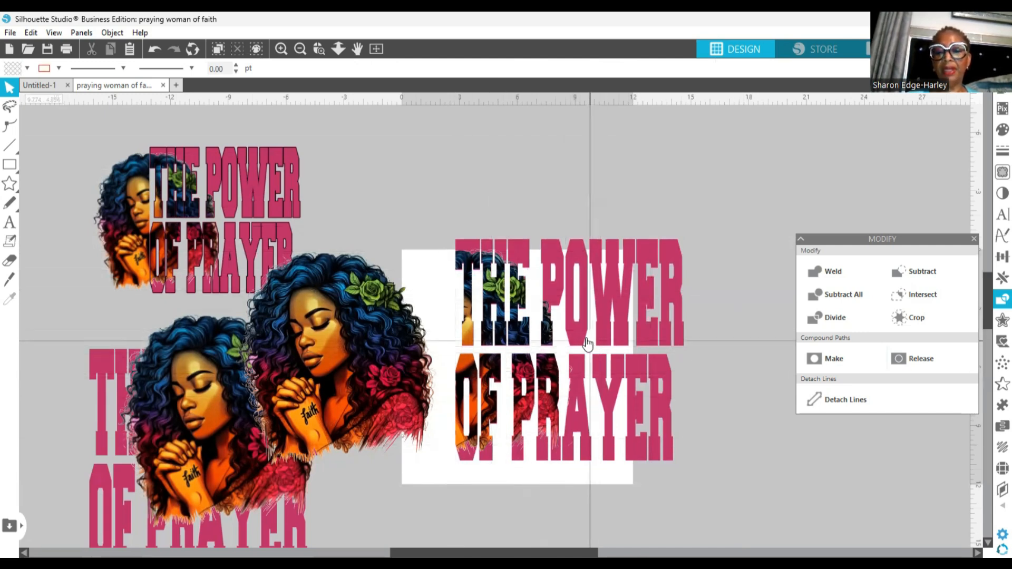
Add a 0.060 in outward offset with rounded corners around the pink text and fill it black.
left_click(587, 343)
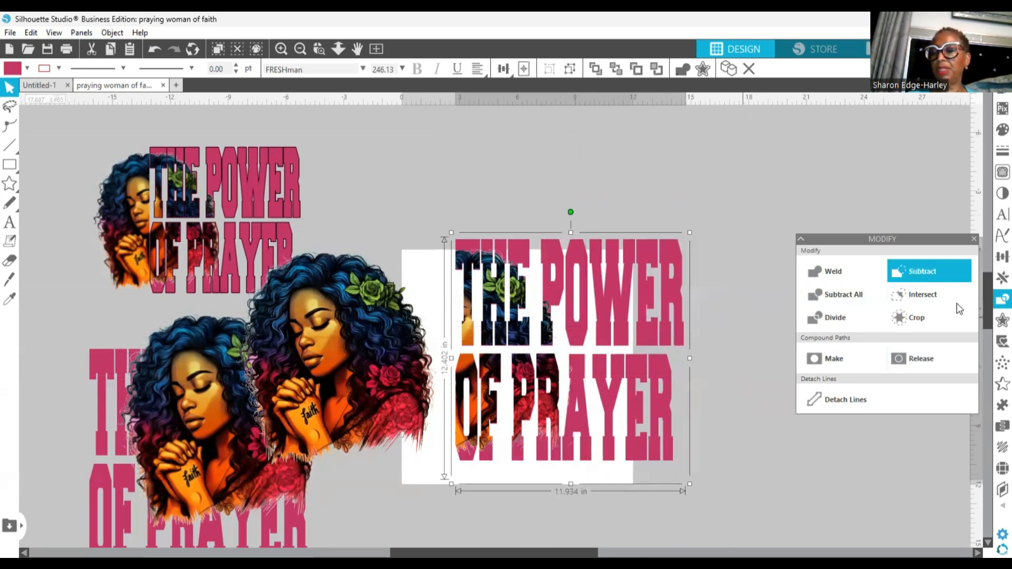
left_click(996, 322)
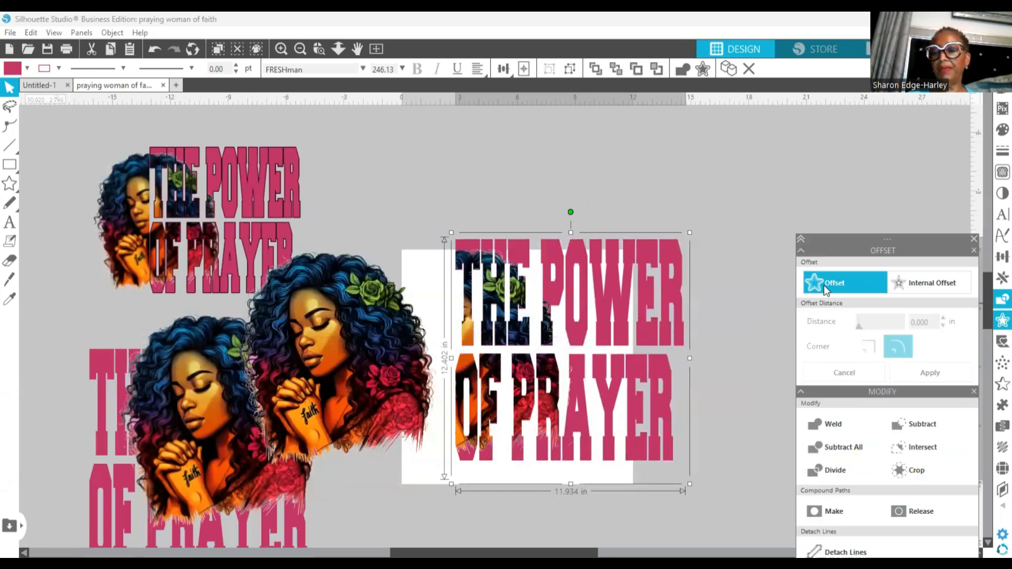
left_click(826, 286)
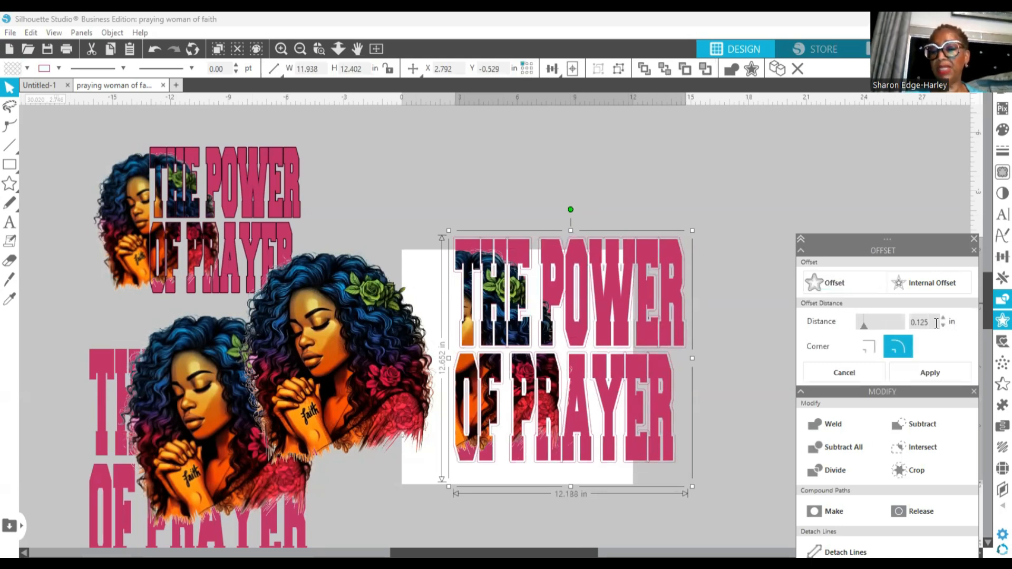
key("BackSpace")
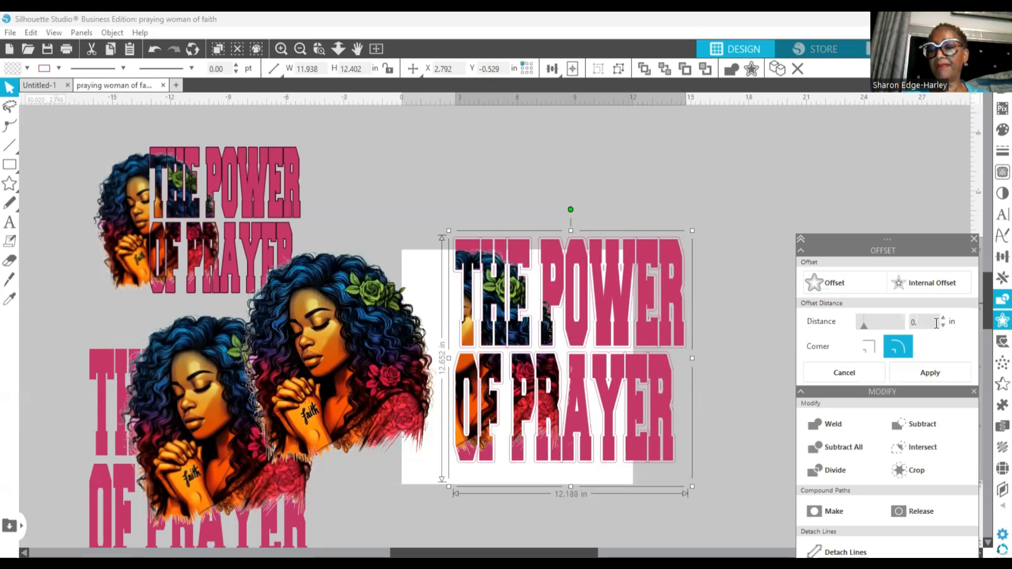
type("1625")
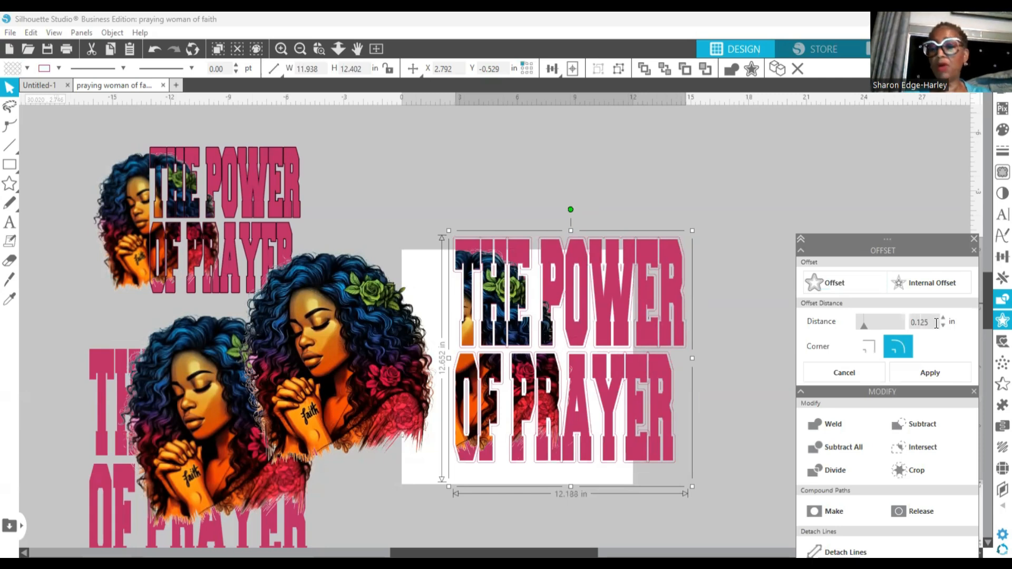
key("Return")
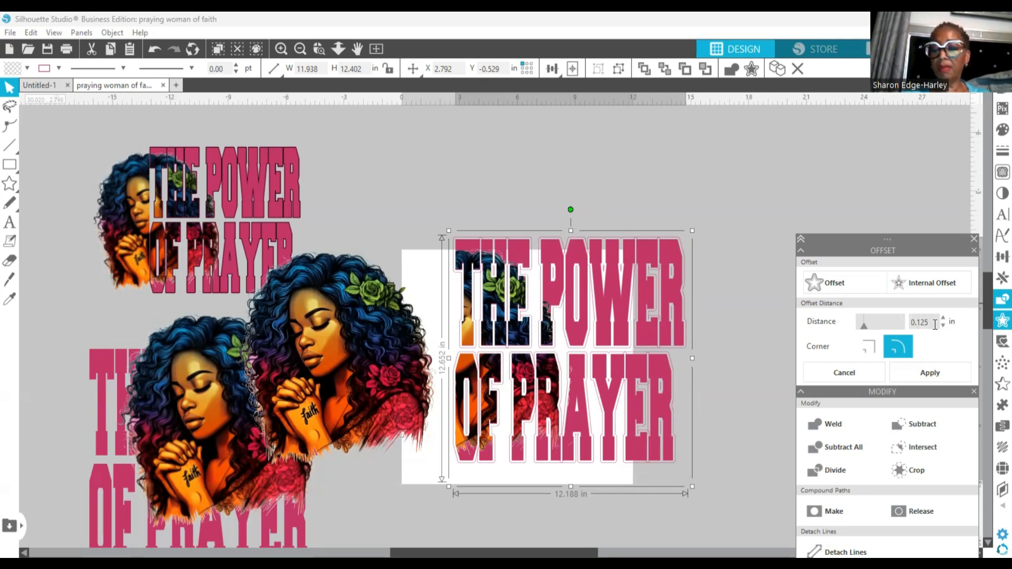
type("0.0")
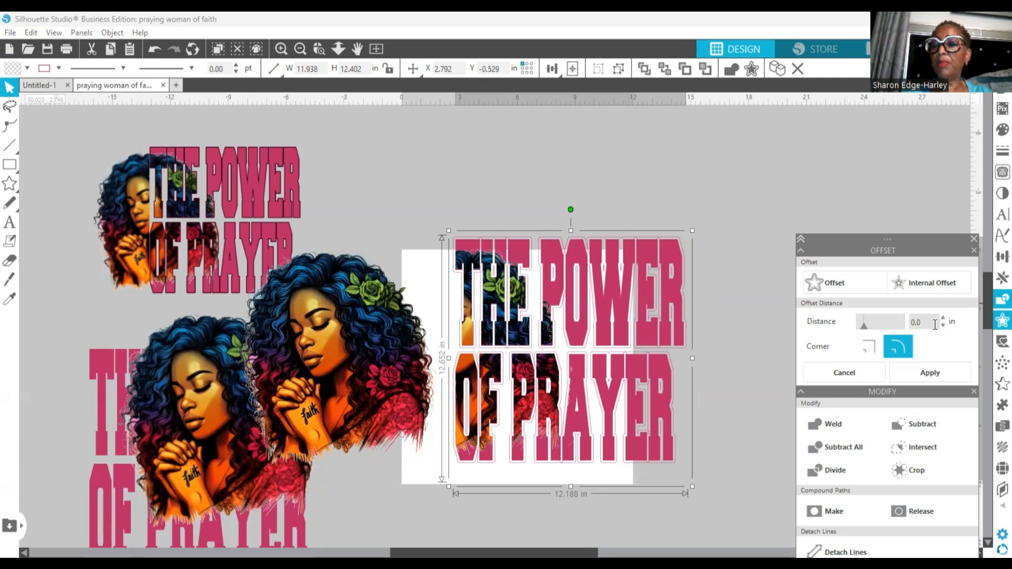
type("6")
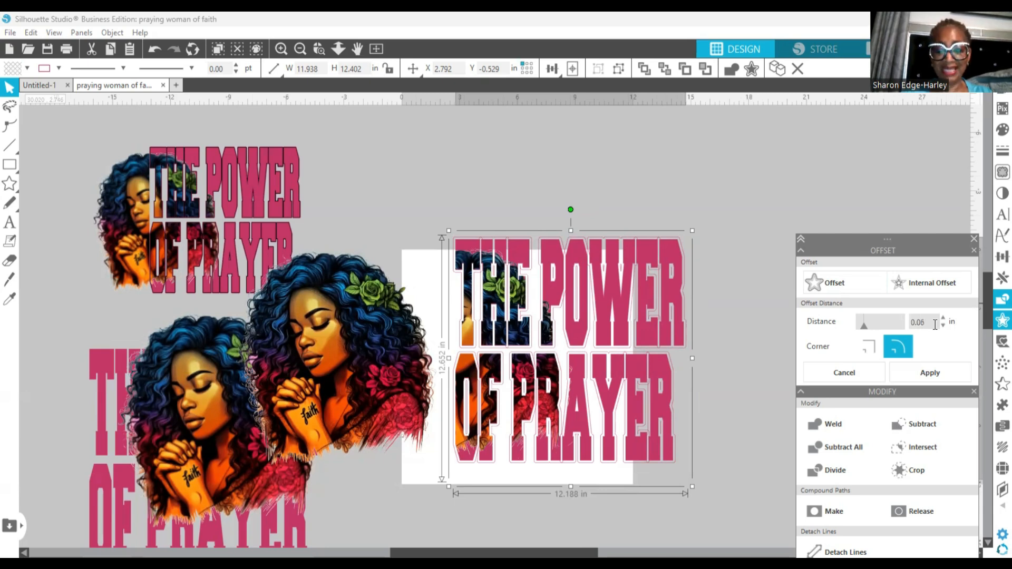
type("0")
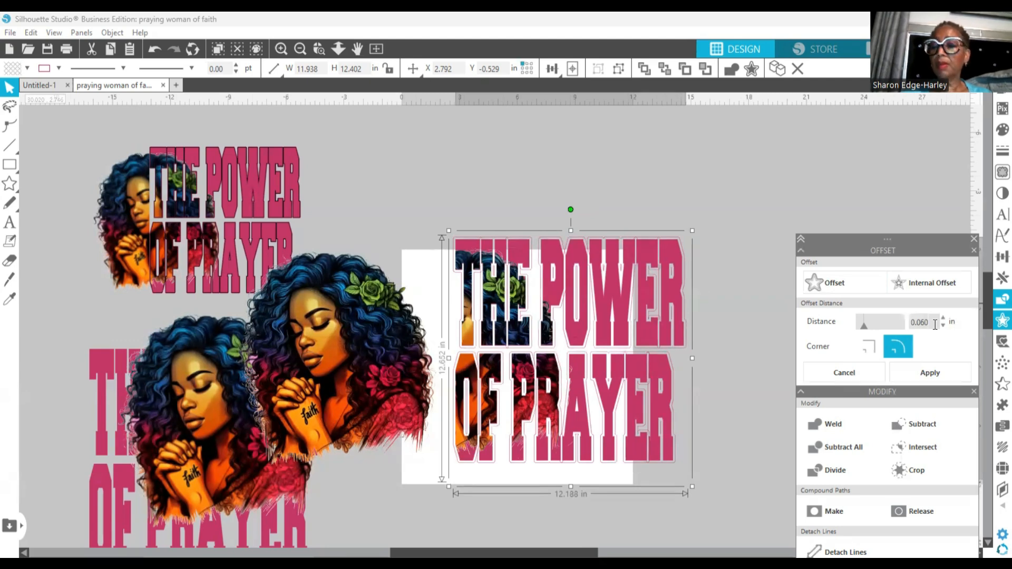
left_click(929, 371)
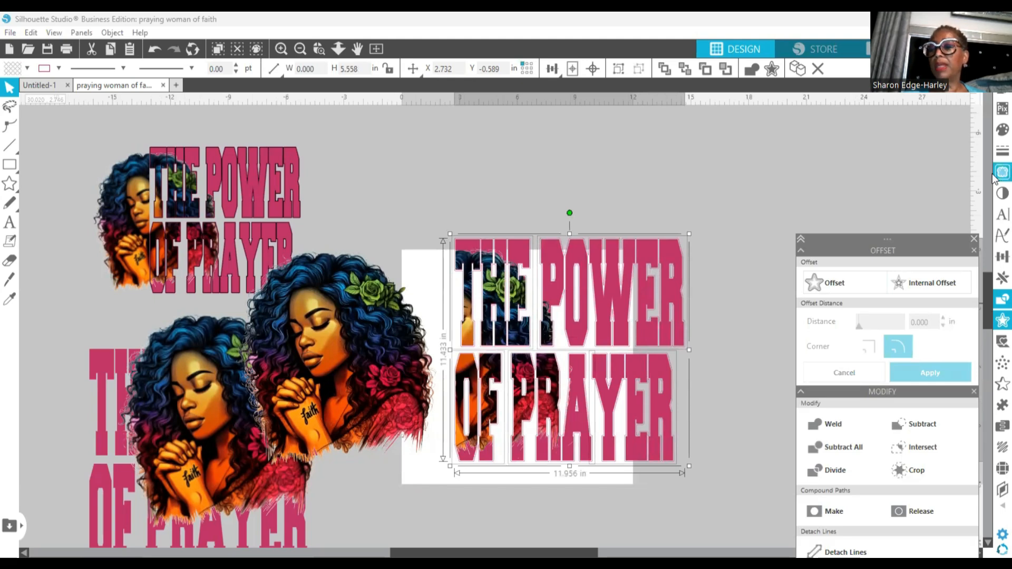
left_click(994, 132)
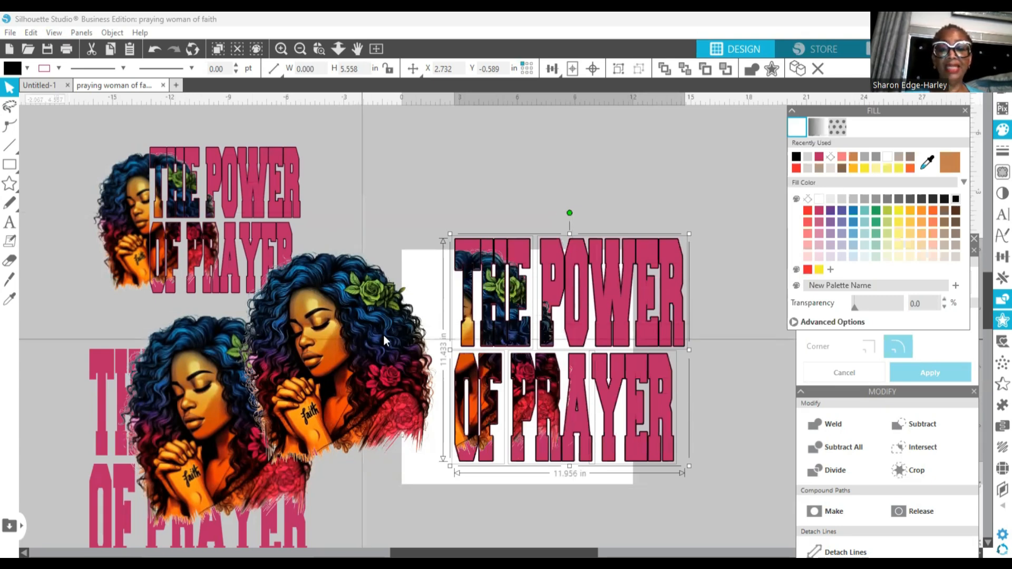
Align the full woman image over the image-filled letters and draw a rectangle about 5.81 by 11.98 in over her right part.
left_click_drag(398, 333, 493, 338)
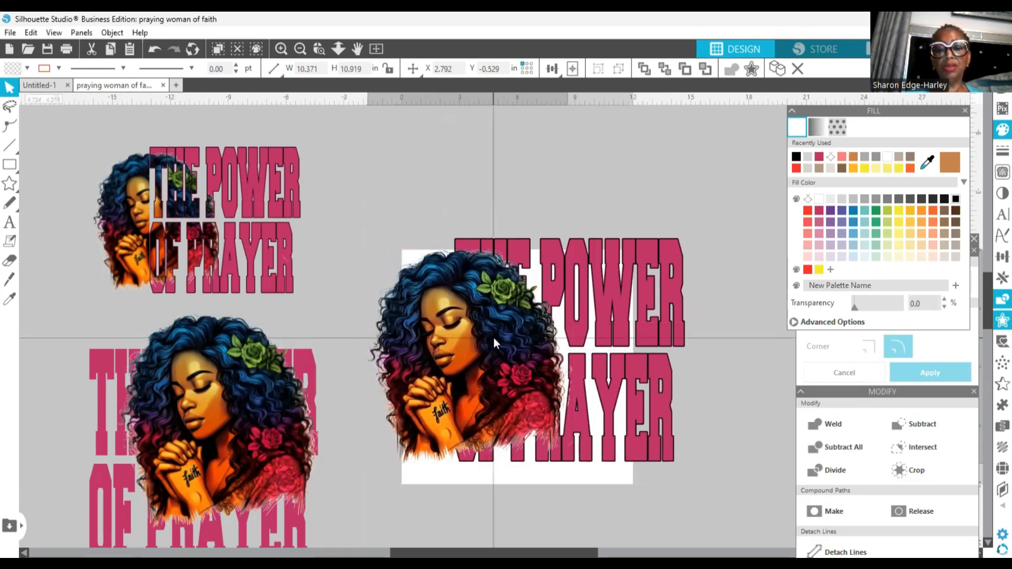
key("Escape")
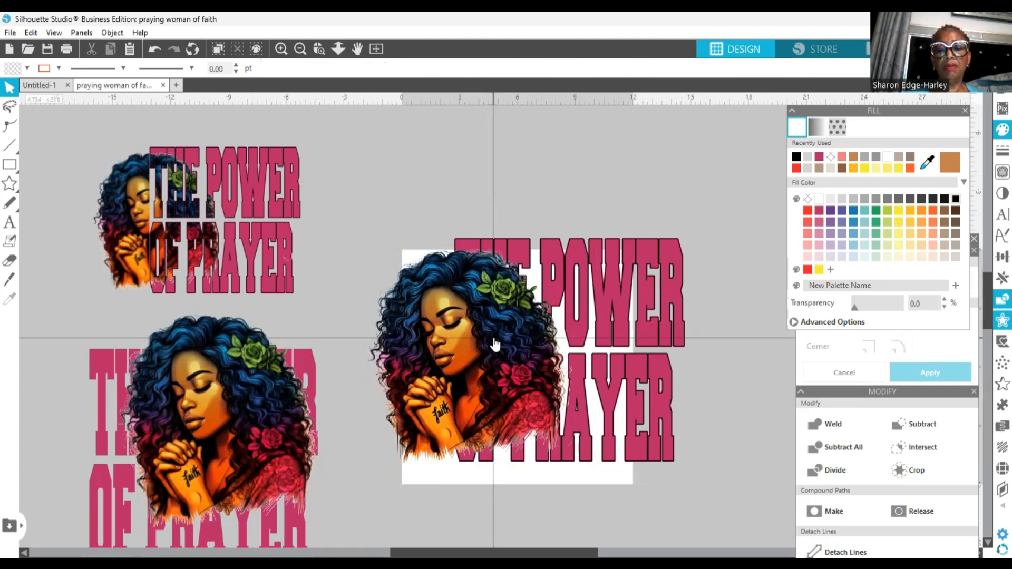
left_click(9, 125)
left_click(10, 167)
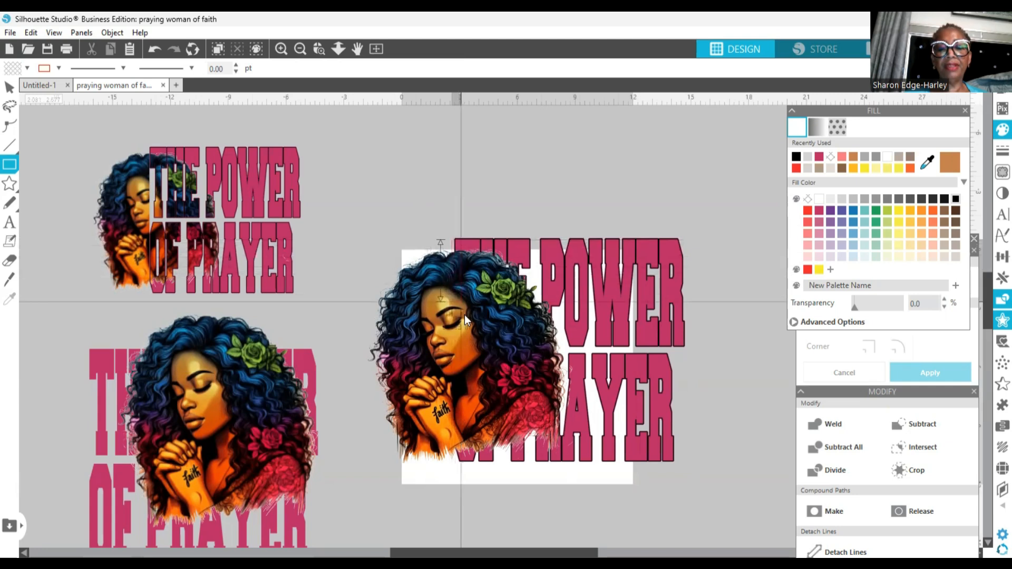
left_click_drag(468, 401, 565, 473)
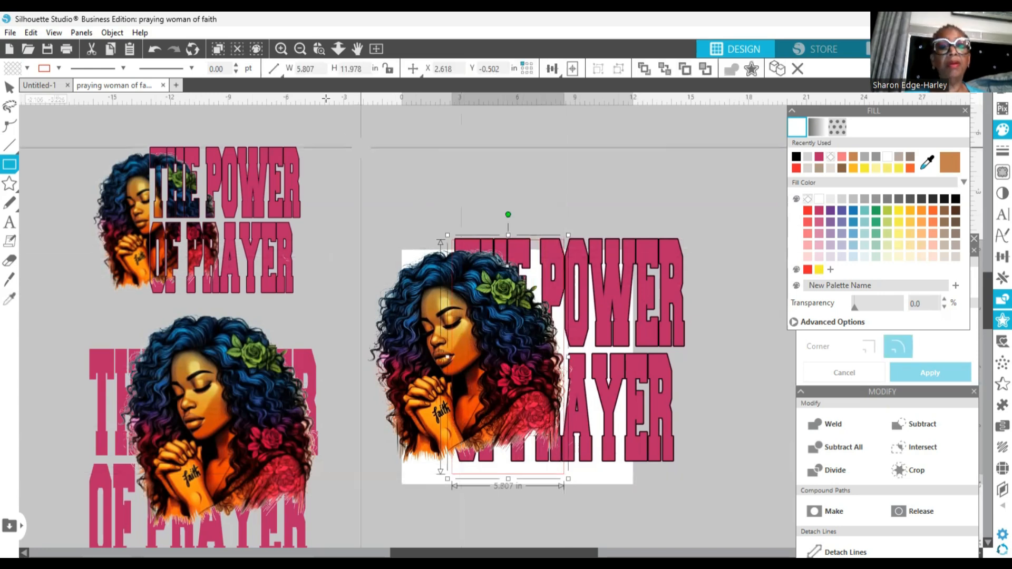
left_click(8, 89)
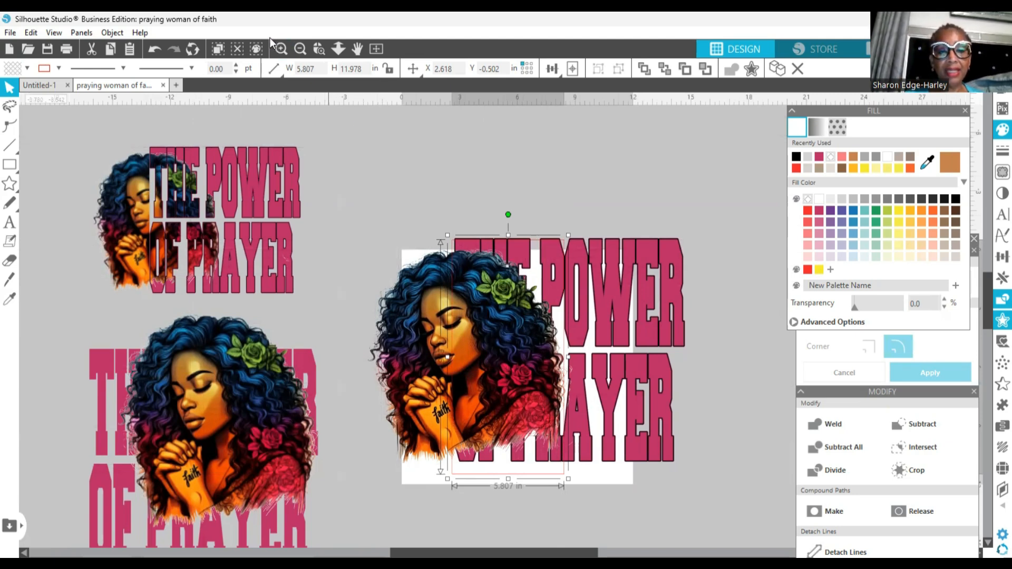
left_click(280, 49)
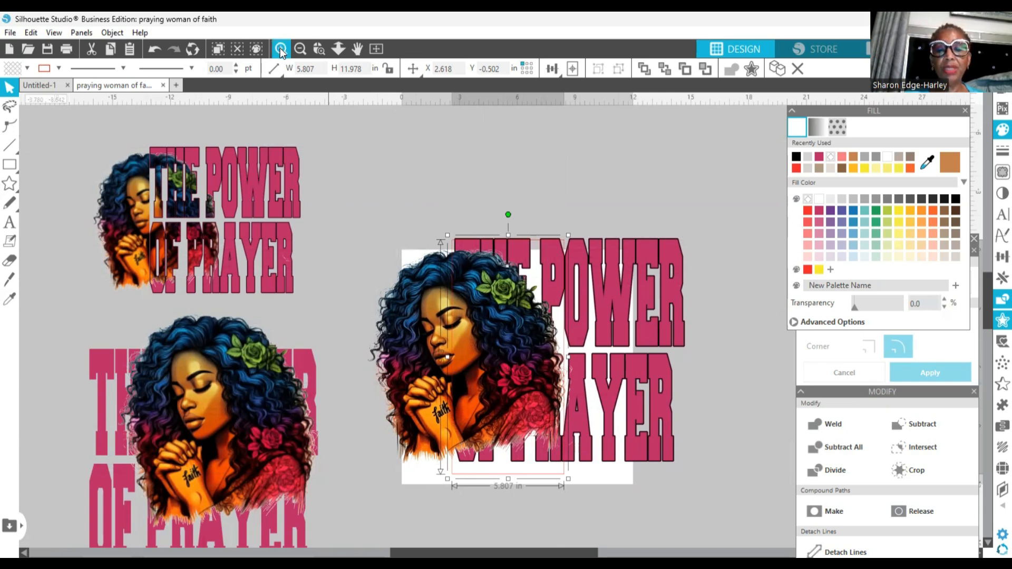
Stretch the rectangle's upper edge higher and pull its left edge slightly inward, resizing it to 5.719 by 12.303 in.
left_click(280, 49)
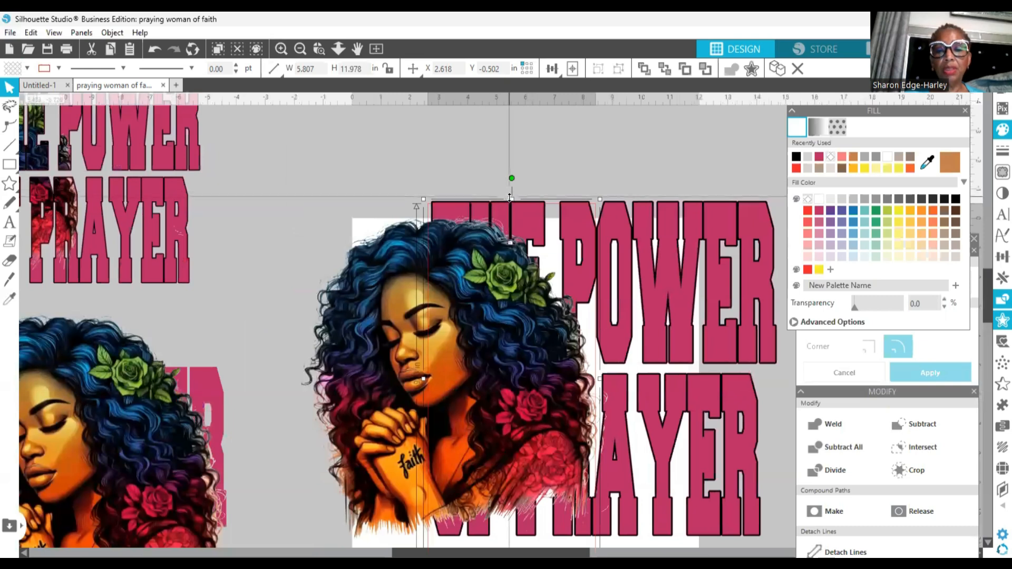
left_click_drag(513, 199, 513, 189)
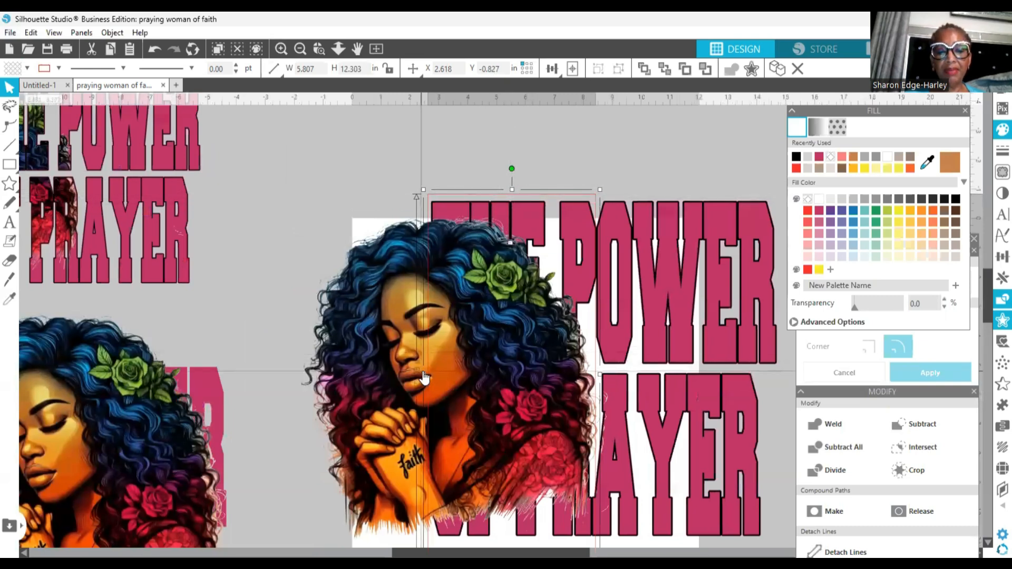
left_click_drag(424, 375, 426, 375)
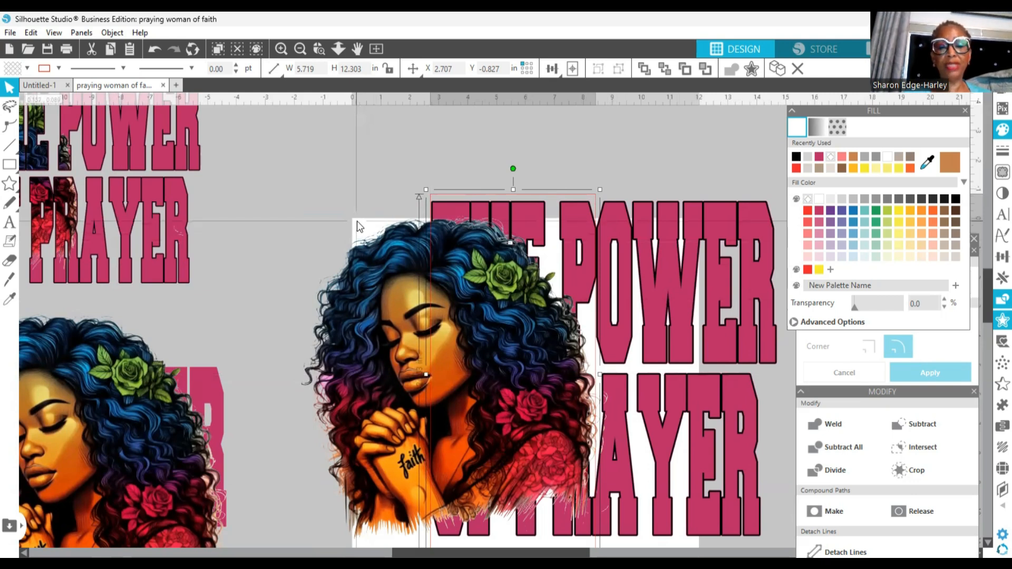
Subtract the rectangle from the full woman image to cut away her right part over the letters.
left_click(355, 274, "shift")
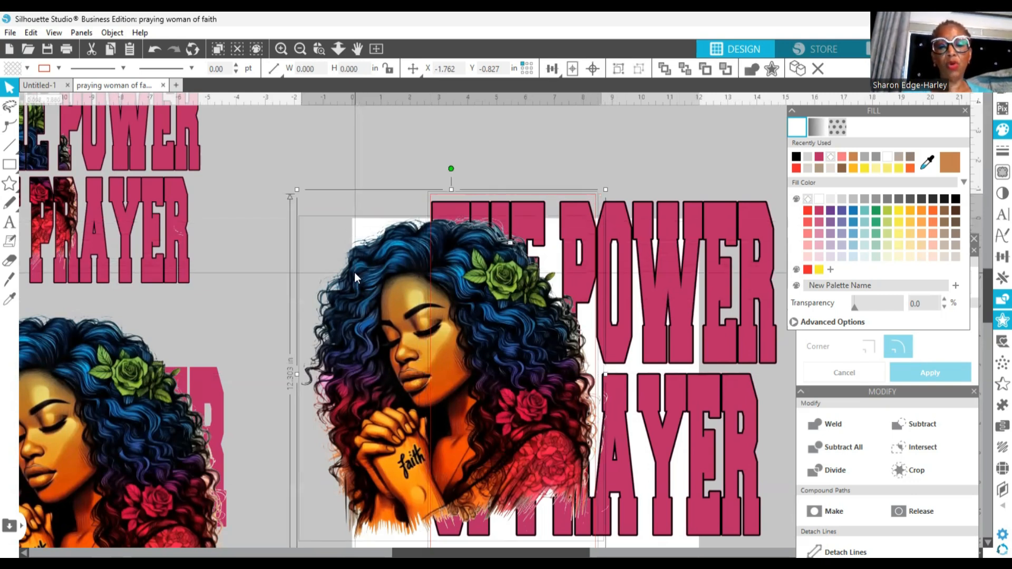
left_click(966, 112)
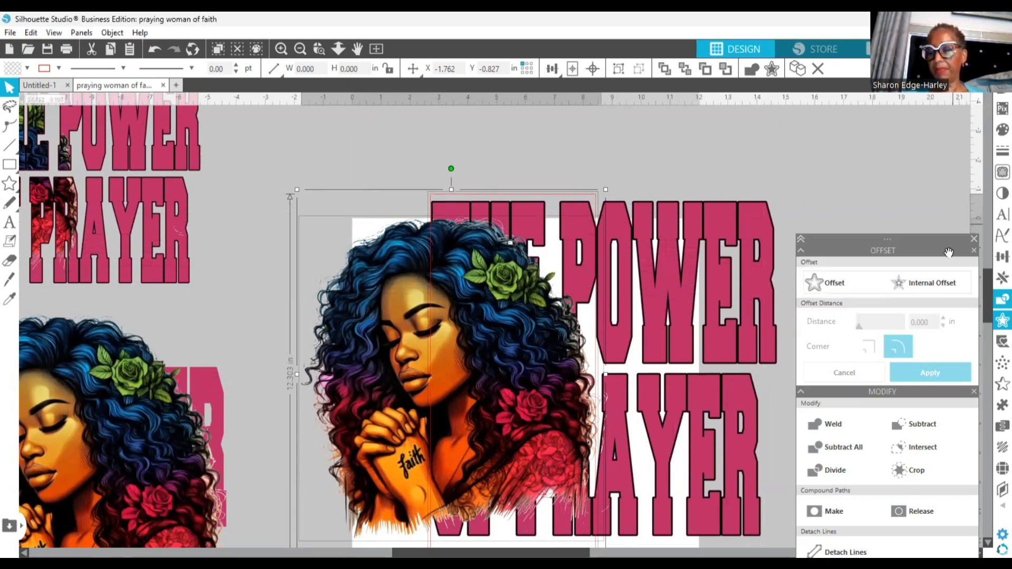
left_click(975, 250)
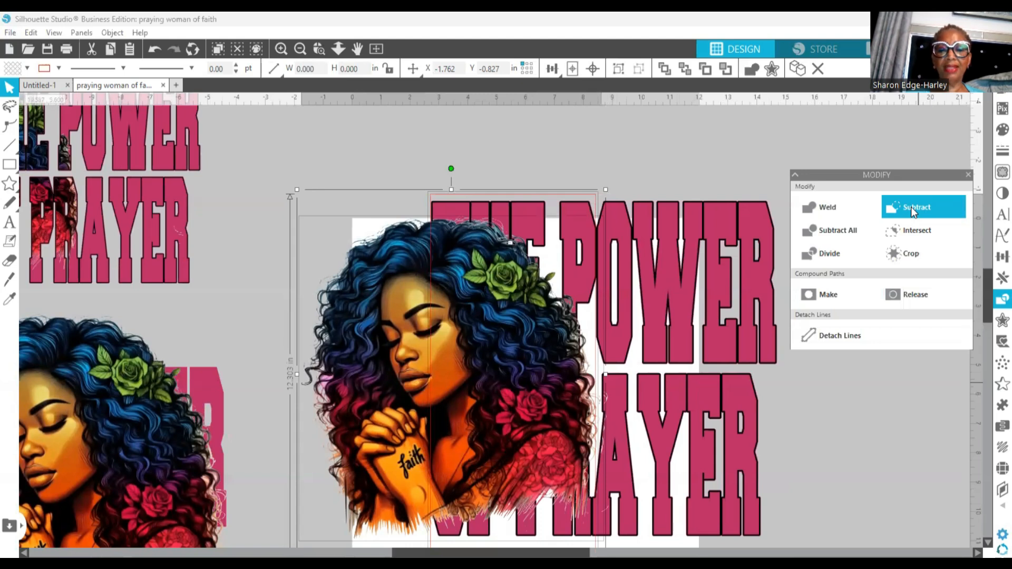
left_click(911, 206)
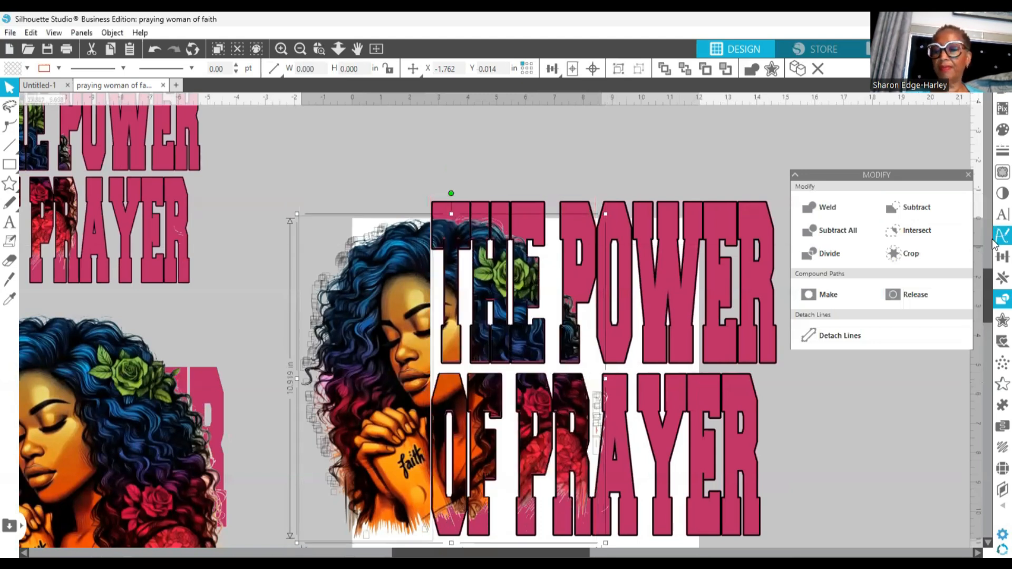
Group the selected pieces left from cutting the woman image.
left_click_drag(991, 294, 991, 295)
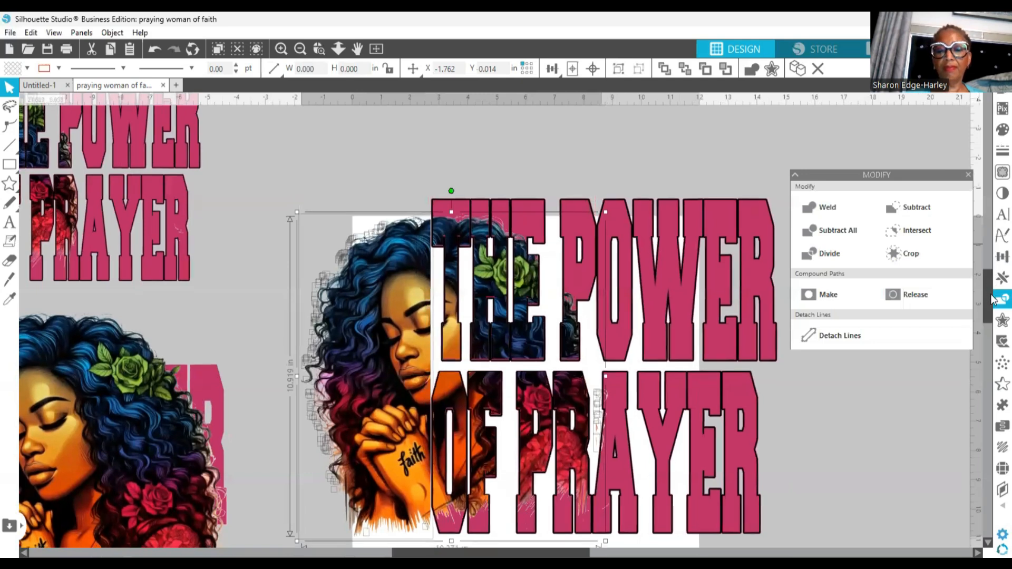
scroll(991, 299, "down", 3)
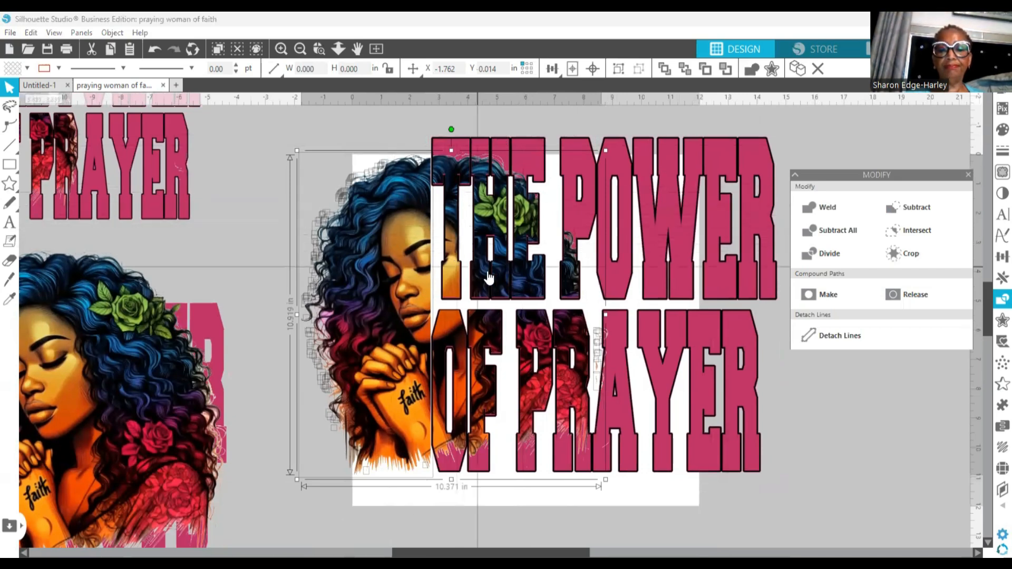
right_click(360, 261)
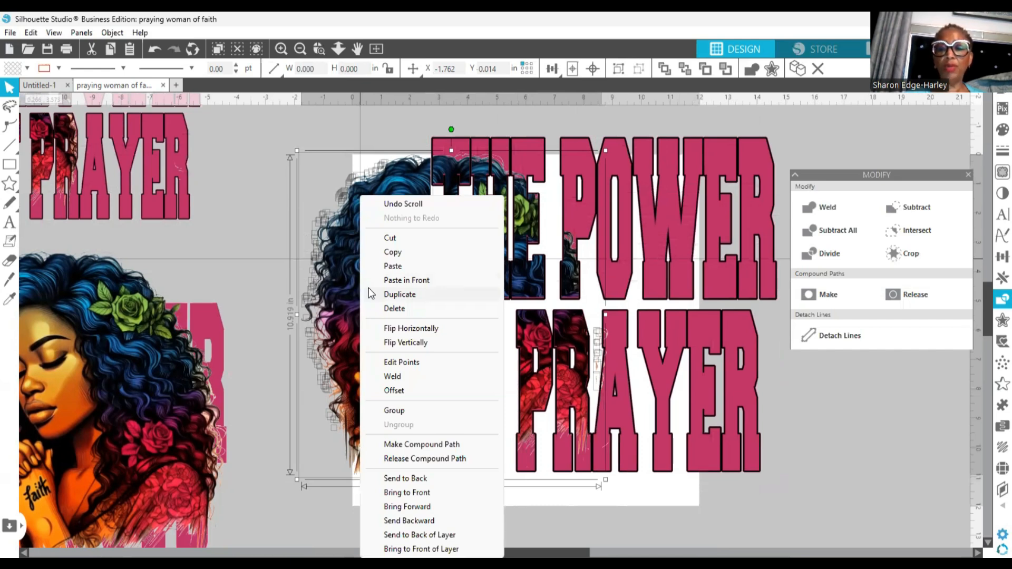
left_click(395, 411)
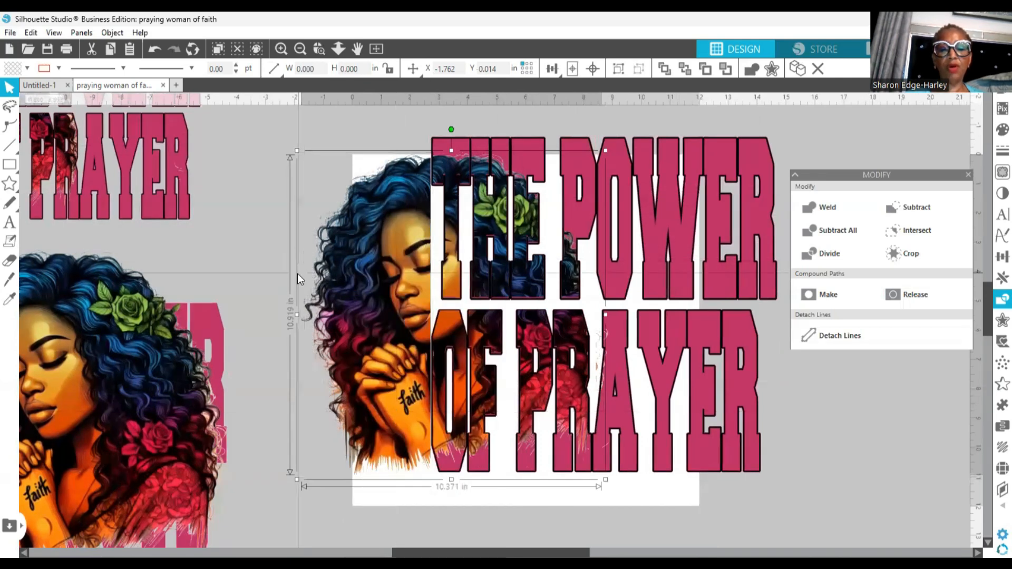